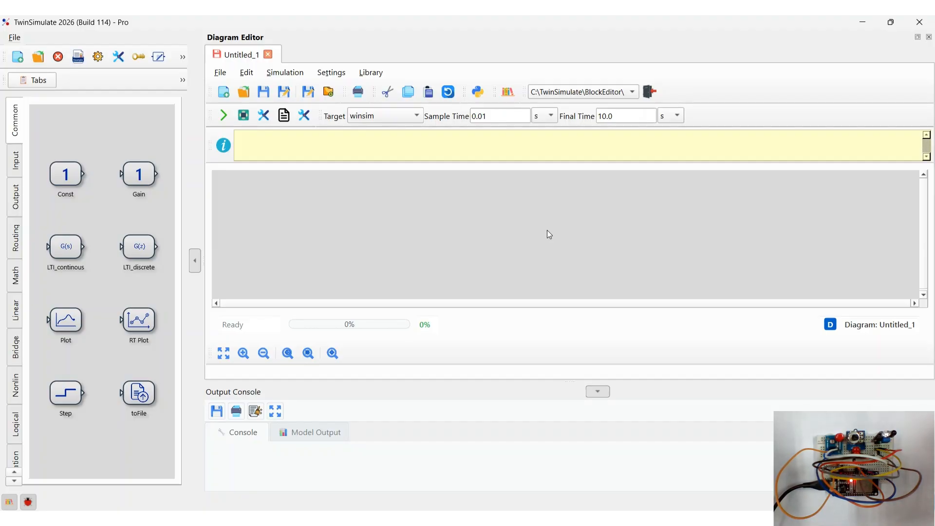
- Set the diagram's target and board to esp32
click(397, 117)
click(395, 189)
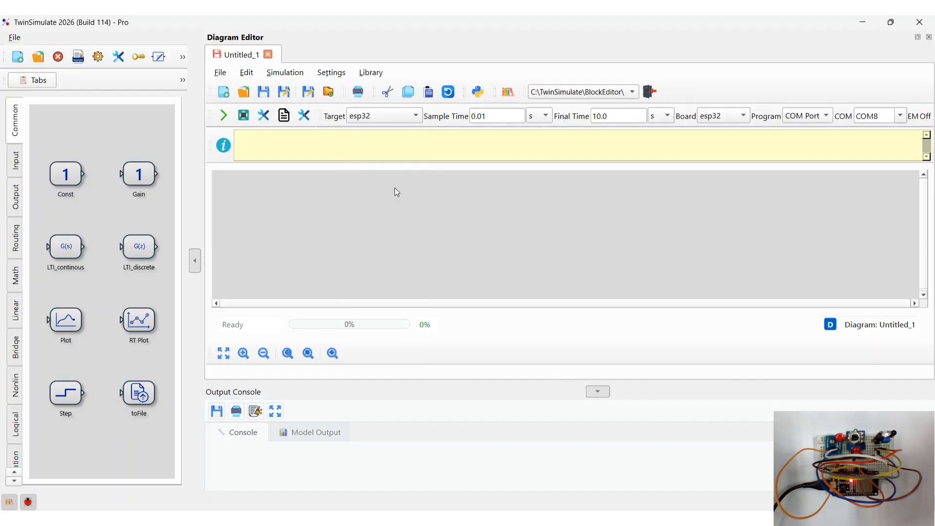
click(711, 118)
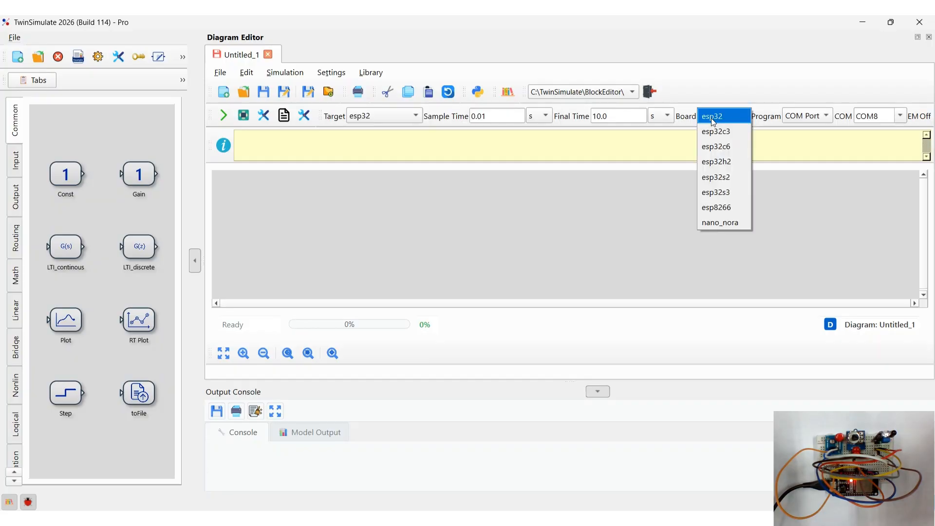
click(711, 118)
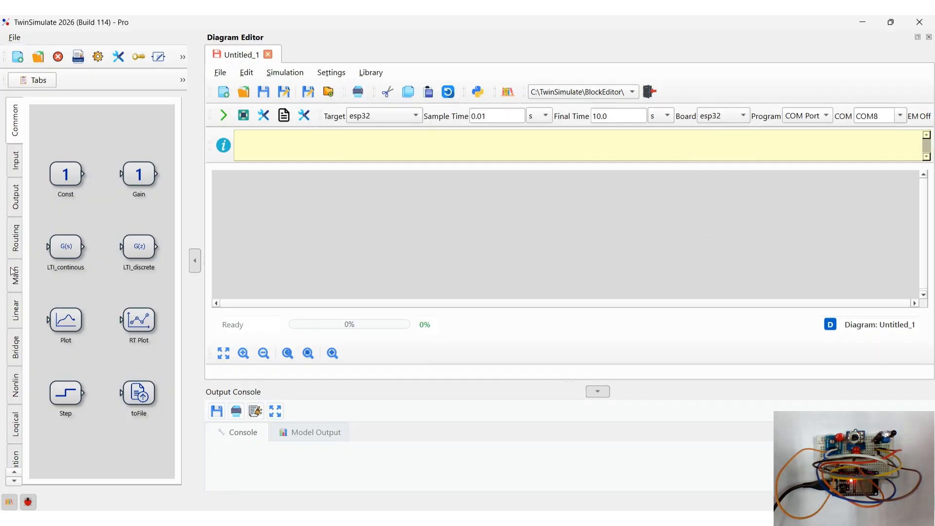
- Place two AI blocks and one DI block from the Esp32 library onto the diagram
scroll(13, 272, down, 10)
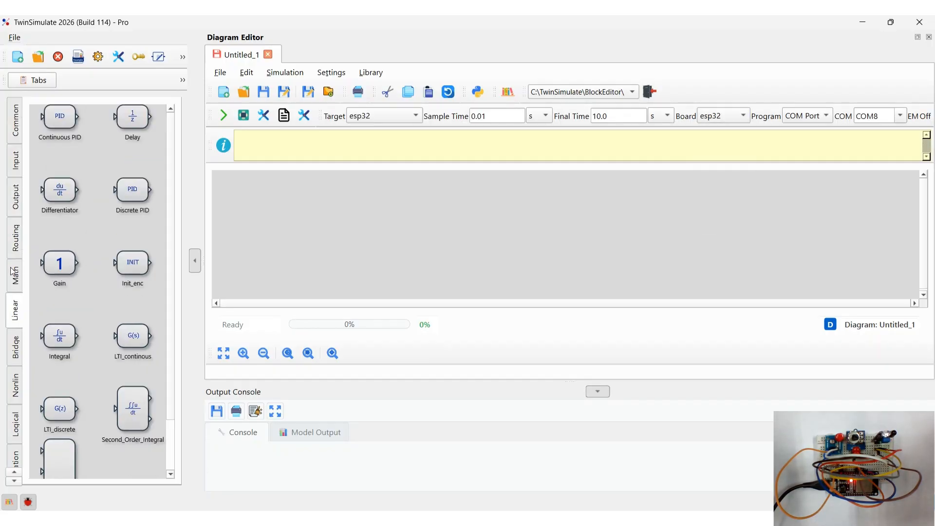
scroll(13, 272, down, 3)
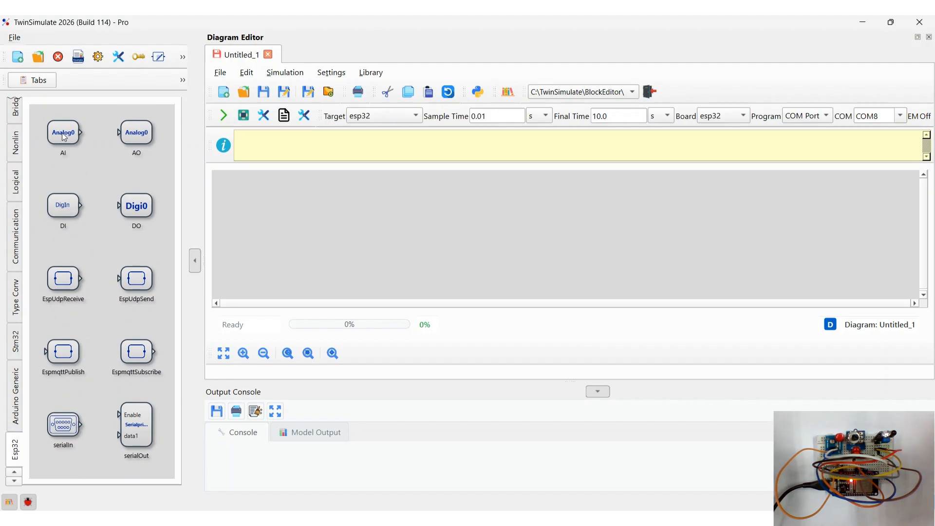
drag(427, 185, 427, 185)
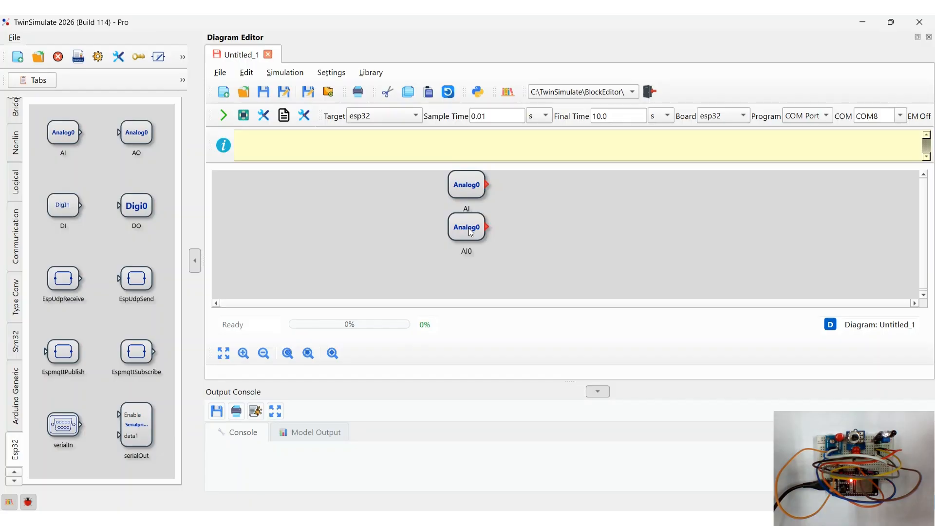
drag(61, 203, 370, 270)
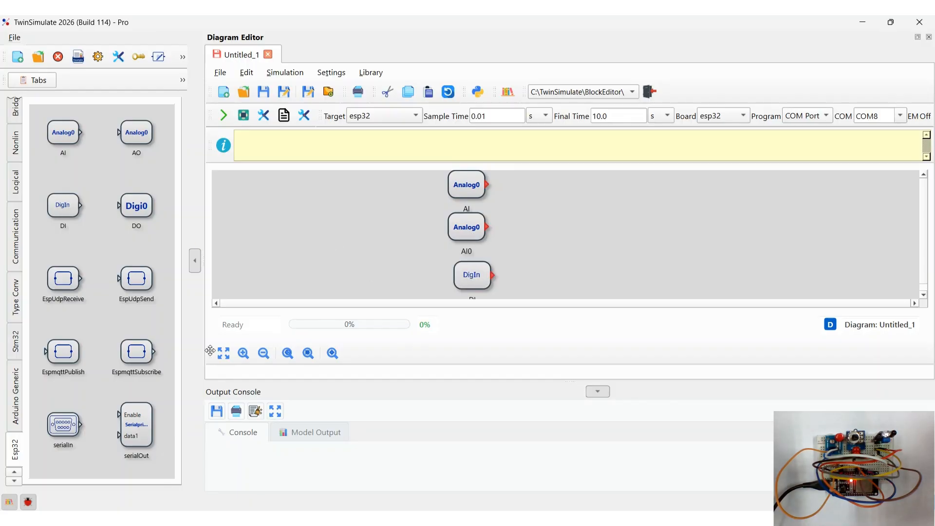
- Add an EspmqttPublish block to the diagram and set its number of inputs to 3
drag(61, 356, 588, 225)
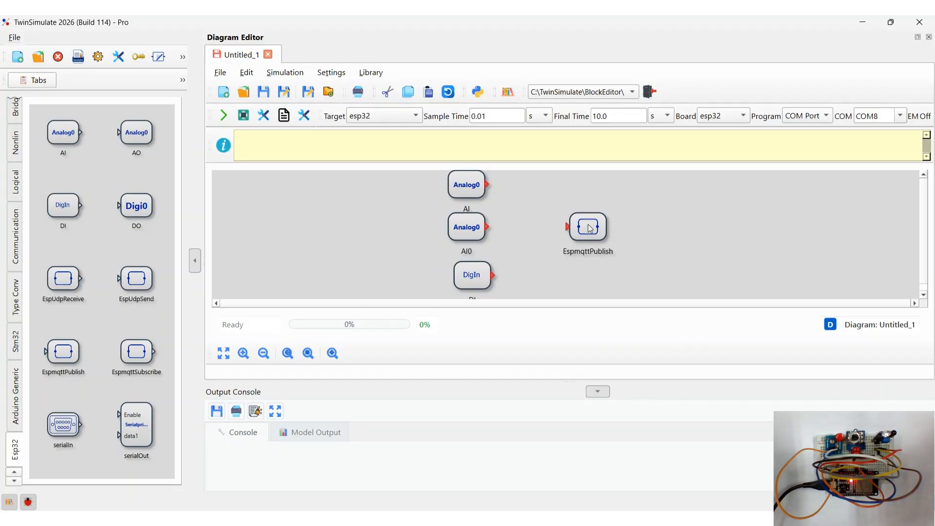
right_click(588, 227)
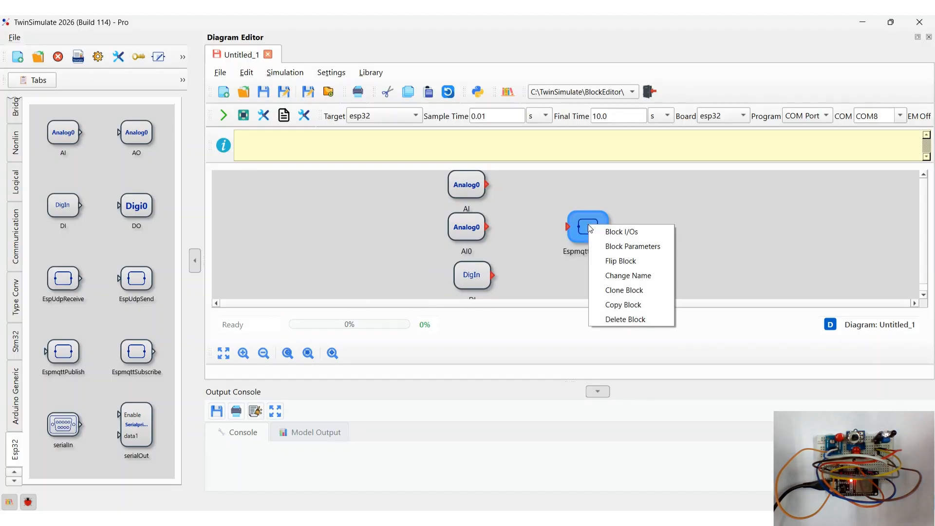
click(604, 230)
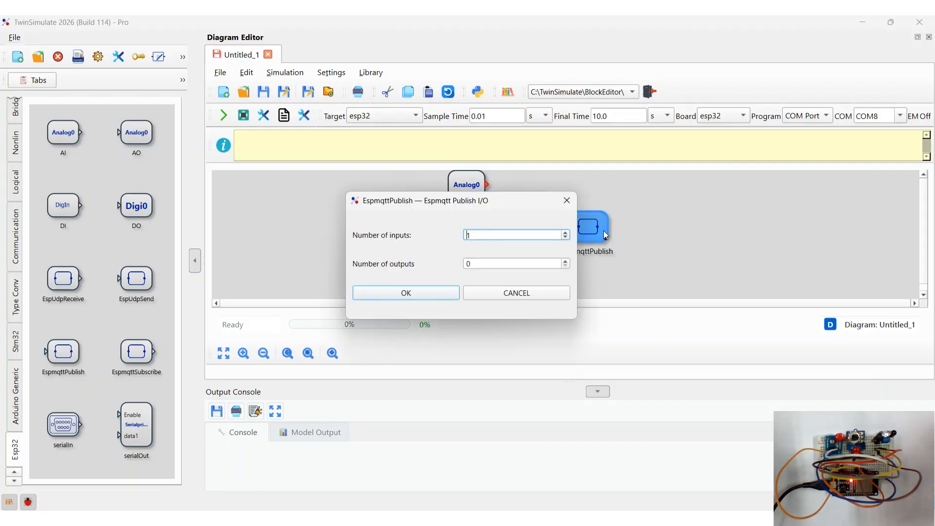
click(568, 232)
click(429, 293)
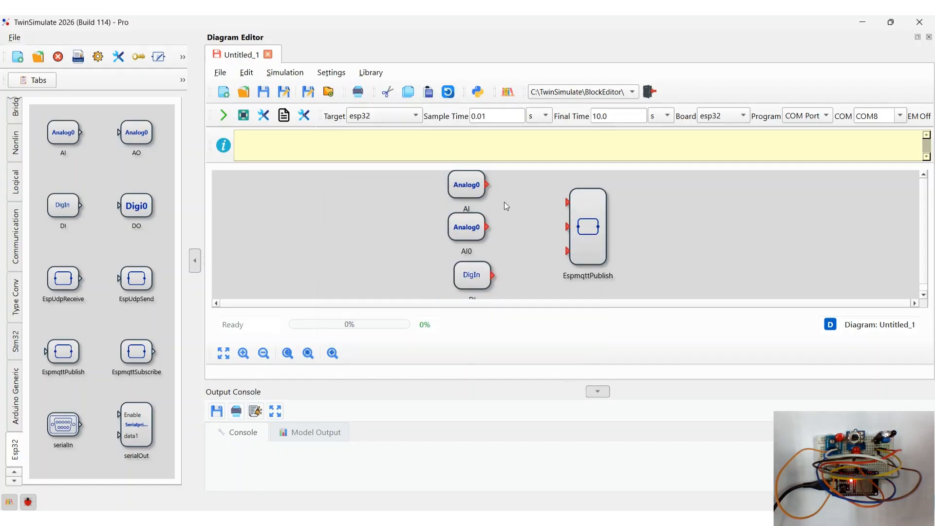
- Connect the AI, AI0 and DI outputs to the three inputs of the EspmqttPublish block
drag(564, 204, 565, 202)
drag(492, 226, 567, 227)
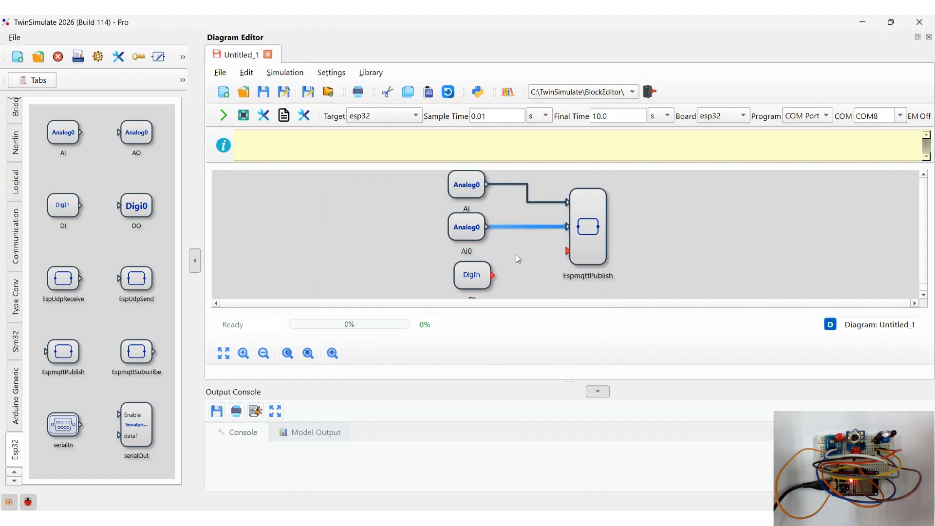
click(490, 274)
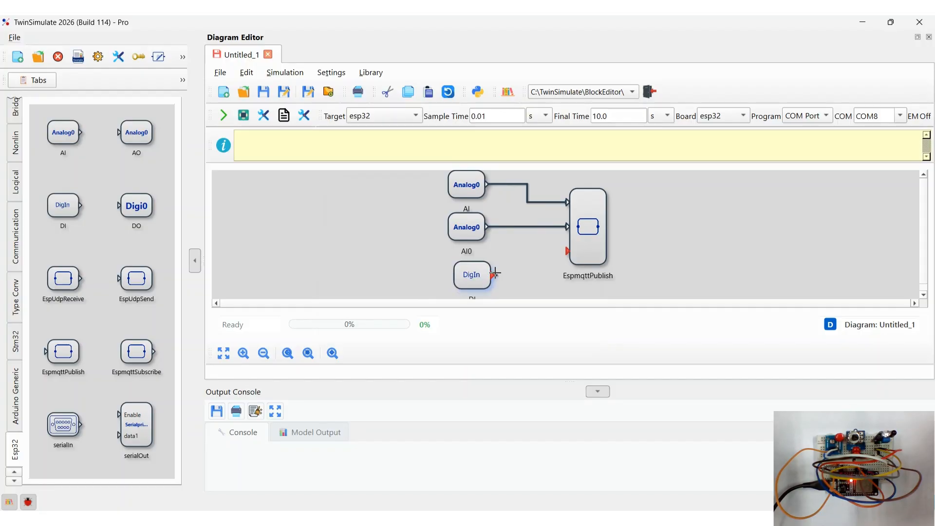
drag(559, 254, 567, 250)
click(538, 273)
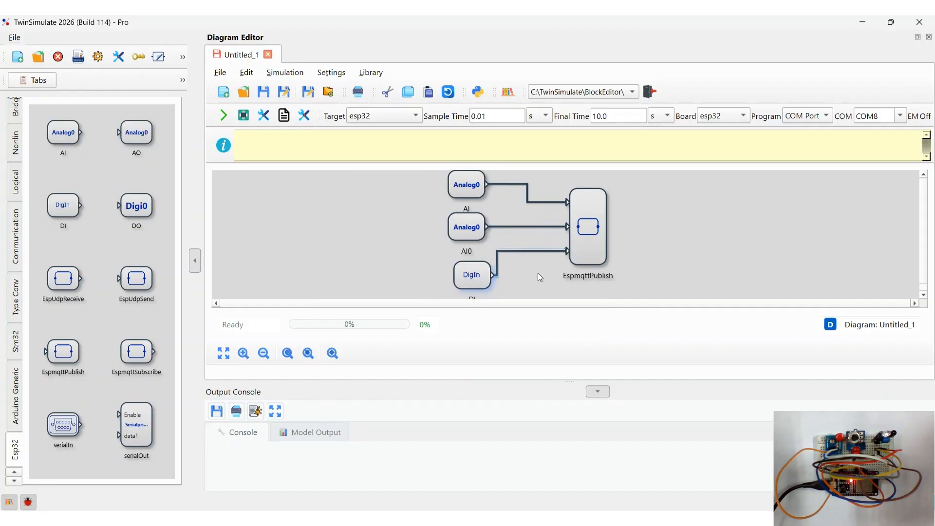
- Set the AI block's channel to 32
double_click(466, 185)
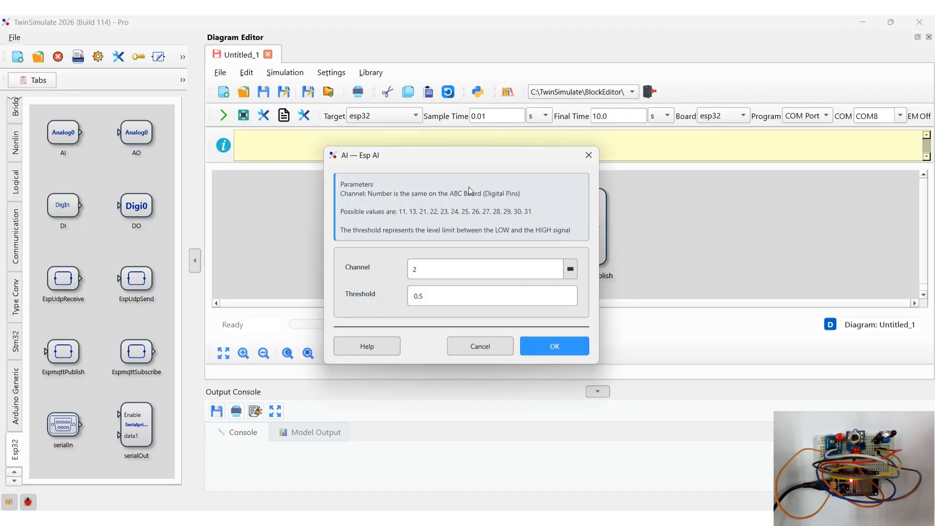
click(565, 263)
click(477, 398)
click(546, 346)
- Set the AI0 block's channel to 35
click(472, 236)
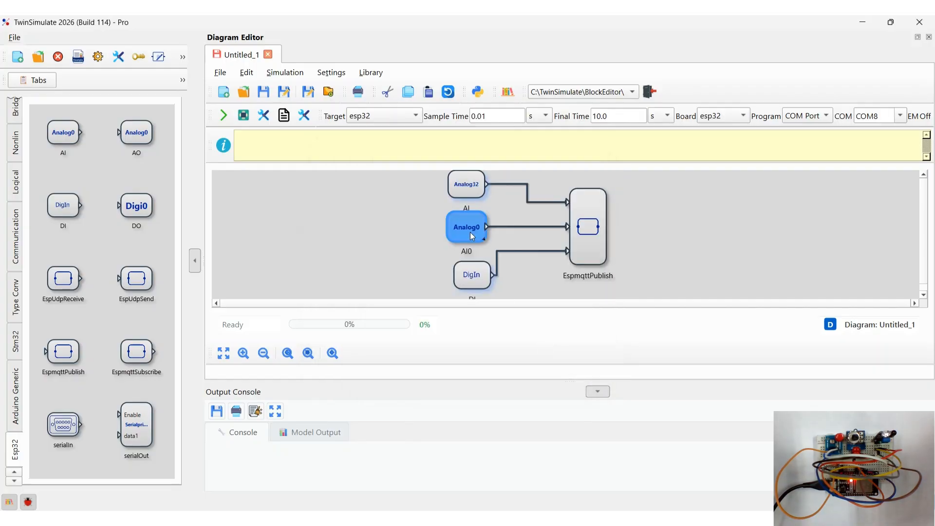
double_click(471, 233)
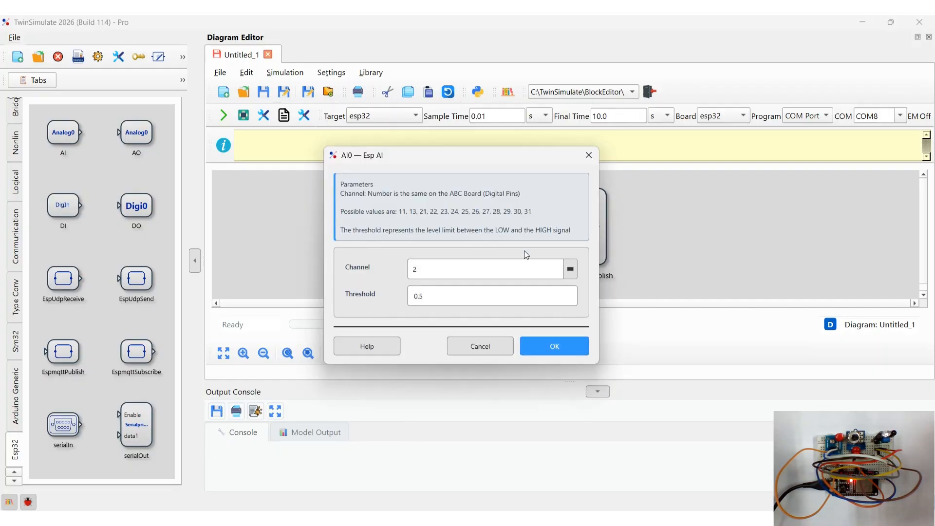
click(570, 269)
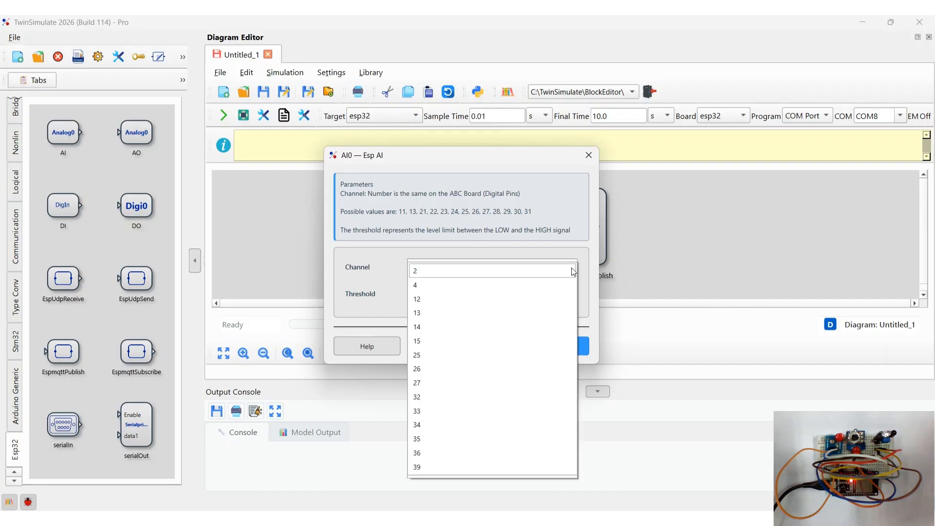
click(469, 438)
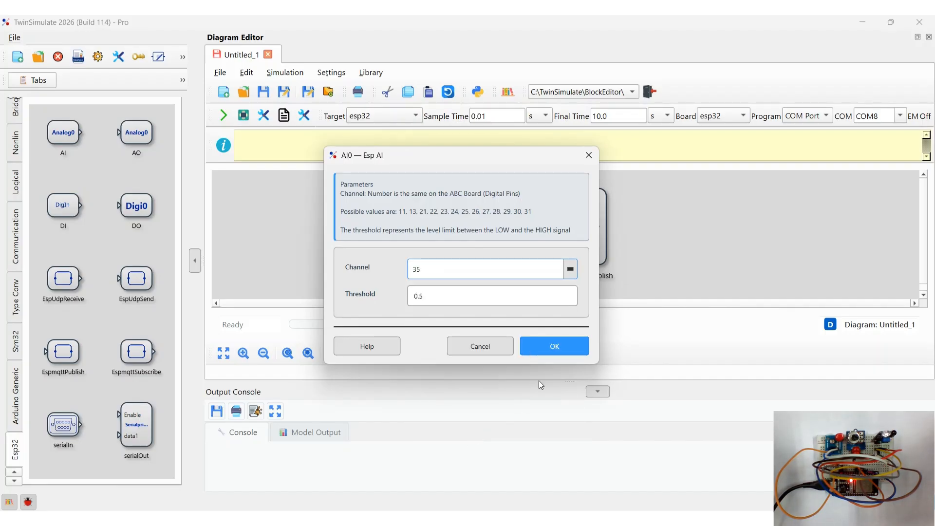
click(553, 346)
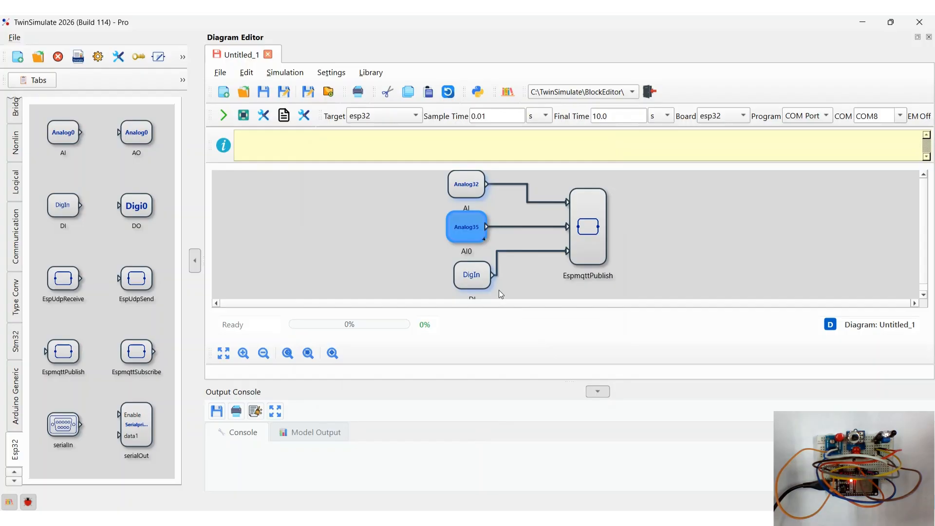
- Set the DI block's channel to 25
click(484, 271)
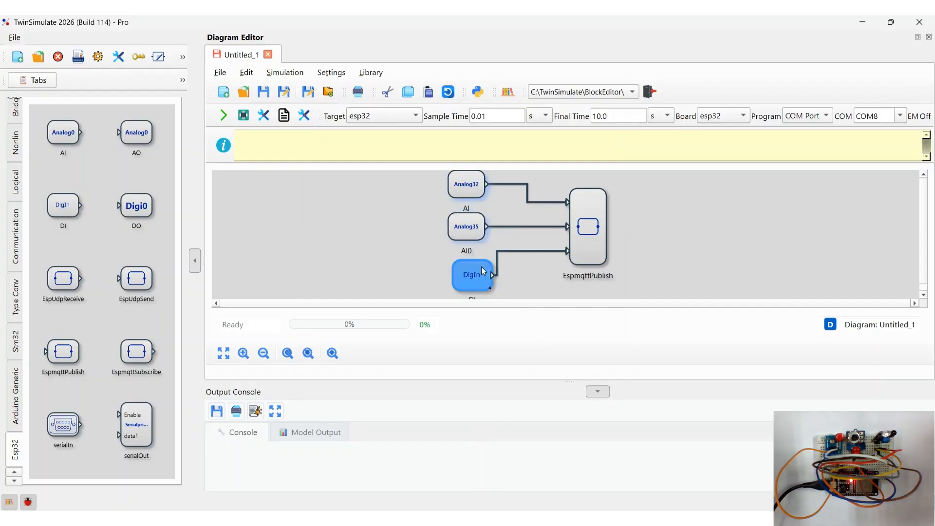
double_click(484, 271)
click(572, 271)
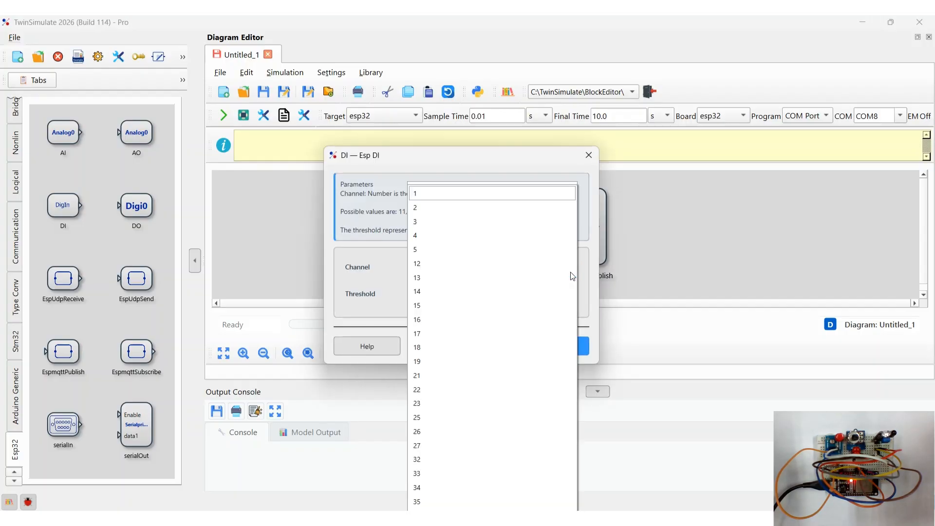
click(448, 418)
click(560, 346)
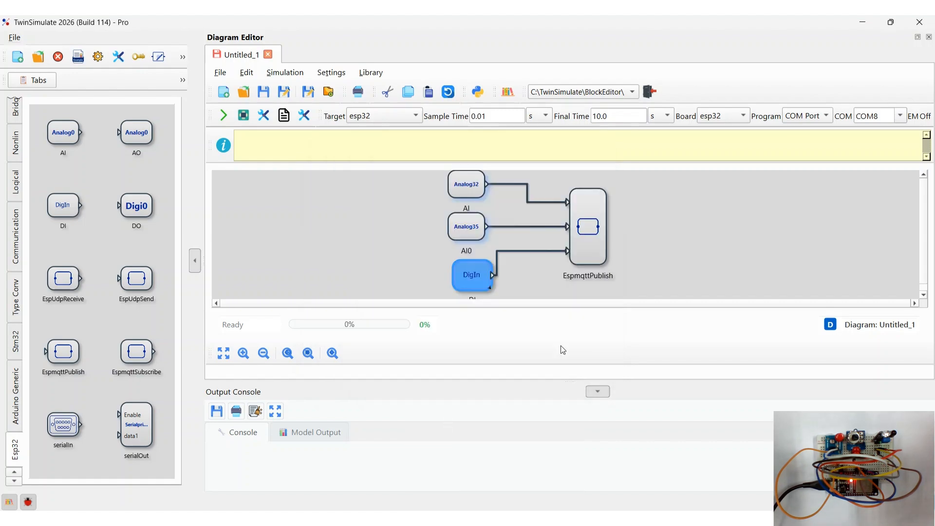
- Open the EspmqttPublish block's parameters and select the SSID value
click(654, 232)
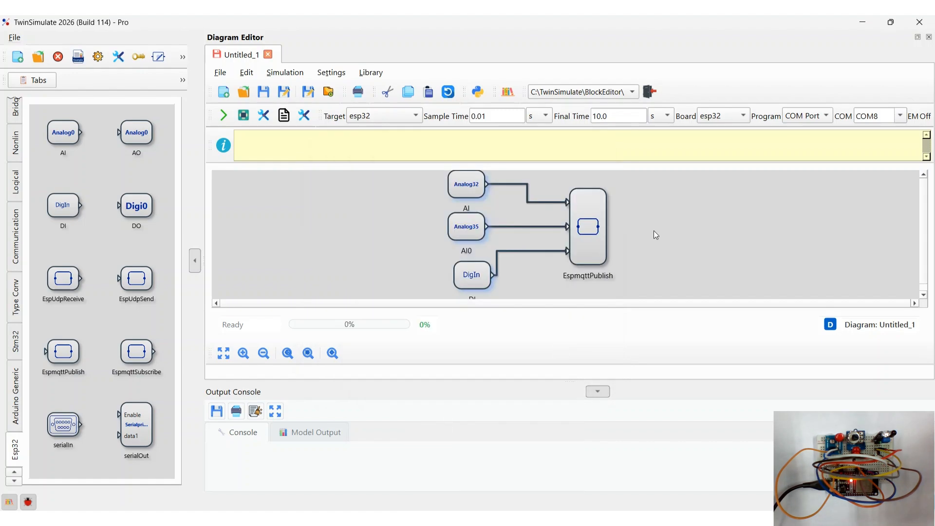
click(595, 236)
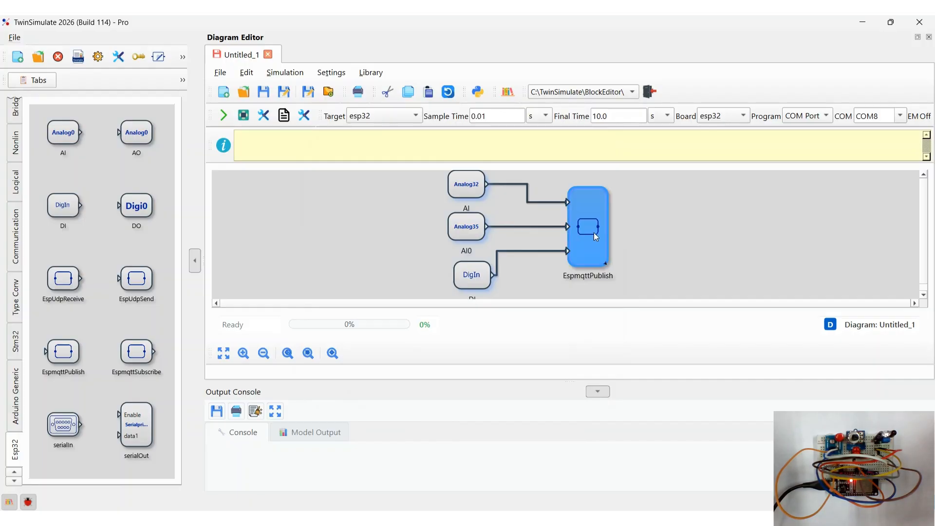
double_click(594, 232)
click(441, 209)
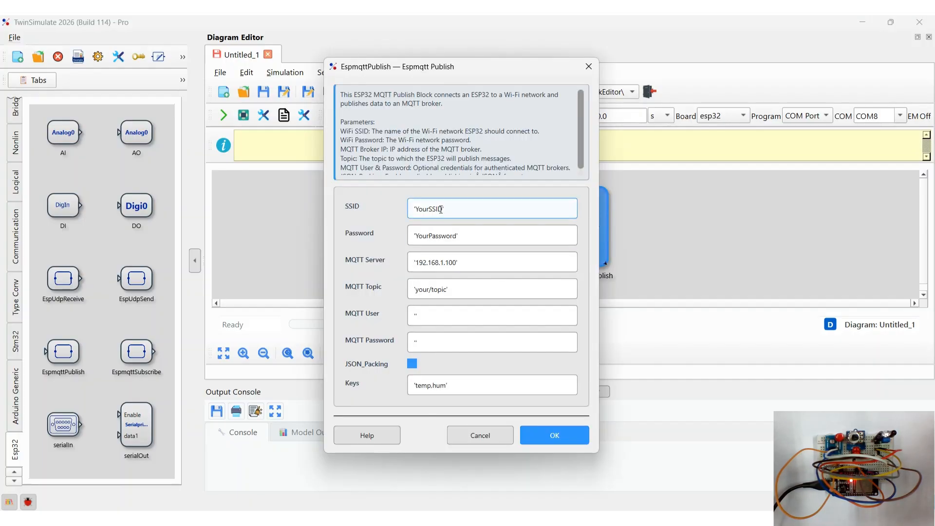
drag(440, 208, 415, 209)
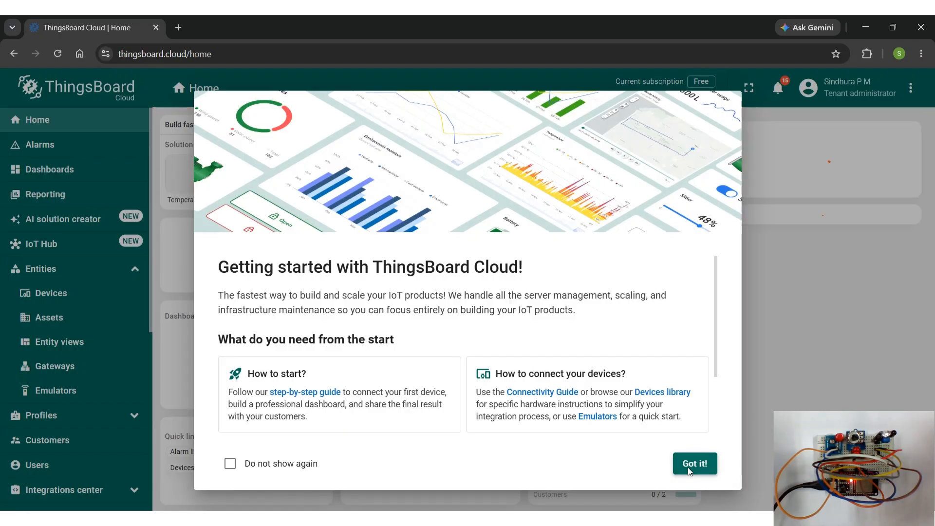
- In ThingsBoard Cloud, dismiss the welcome dialog and add a new device named MQTT communication
click(689, 469)
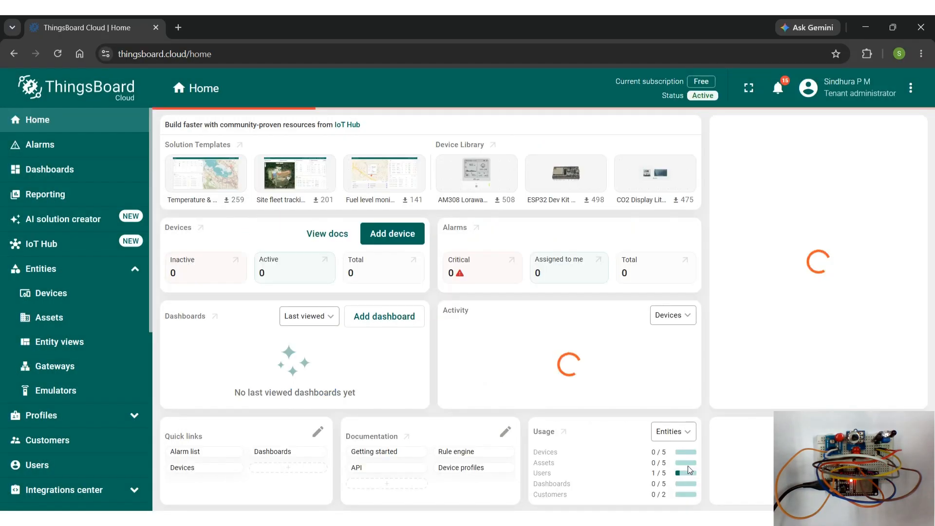
click(98, 299)
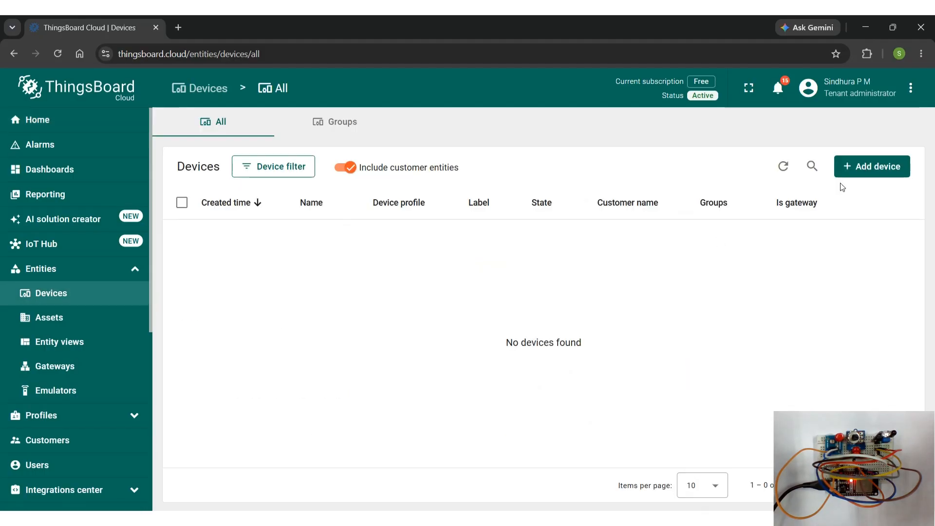
click(867, 171)
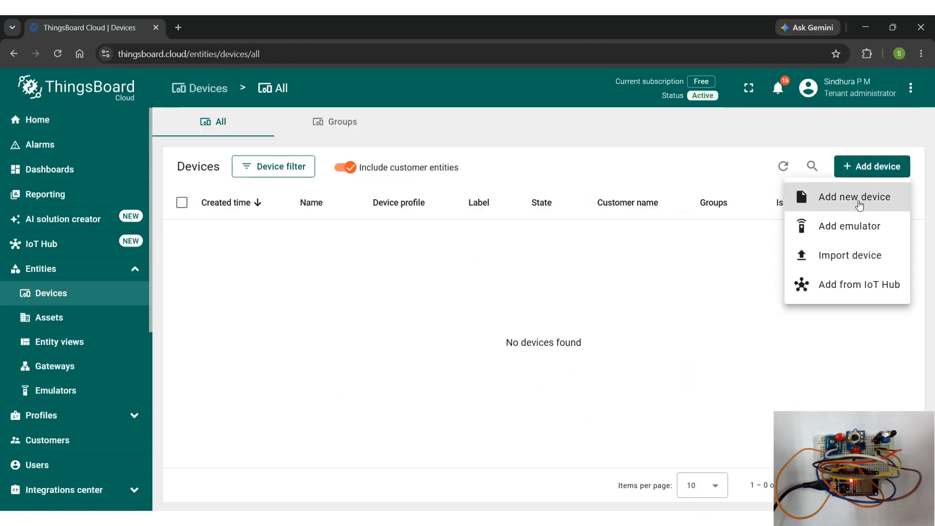
click(856, 198)
click(506, 201)
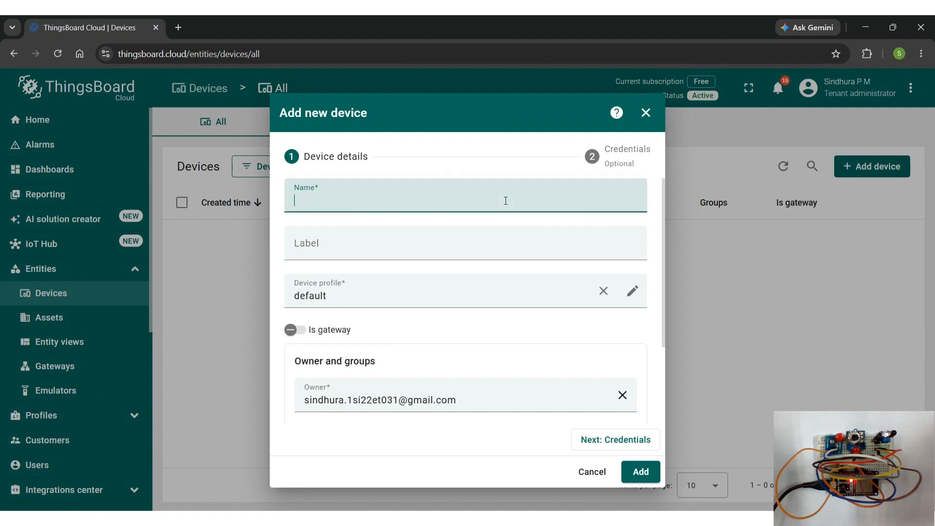
text(MQTT)
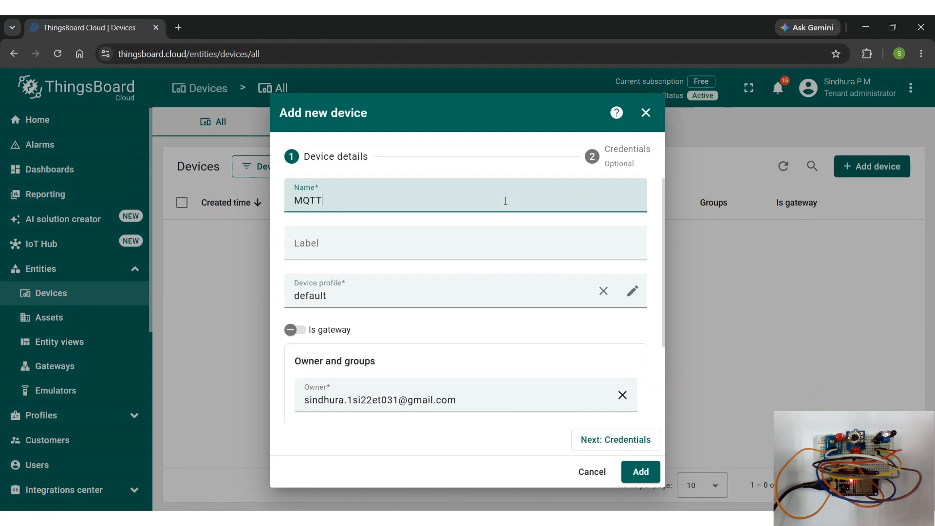
text( communication)
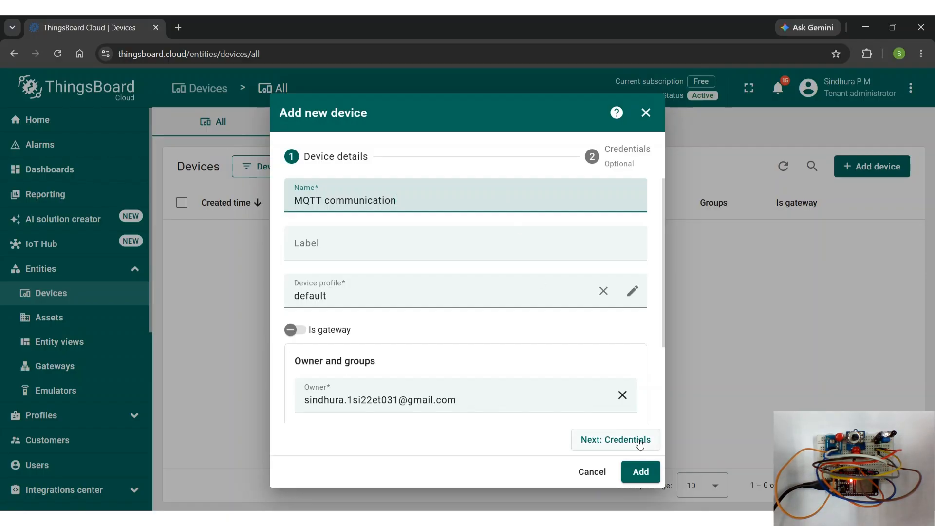
click(639, 469)
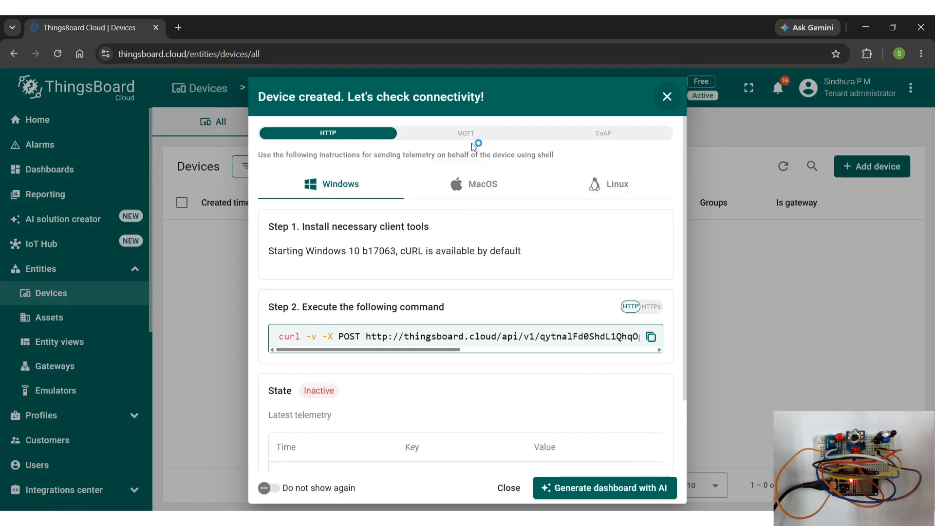
- Show the MQTT connectivity instructions for the new device
click(472, 136)
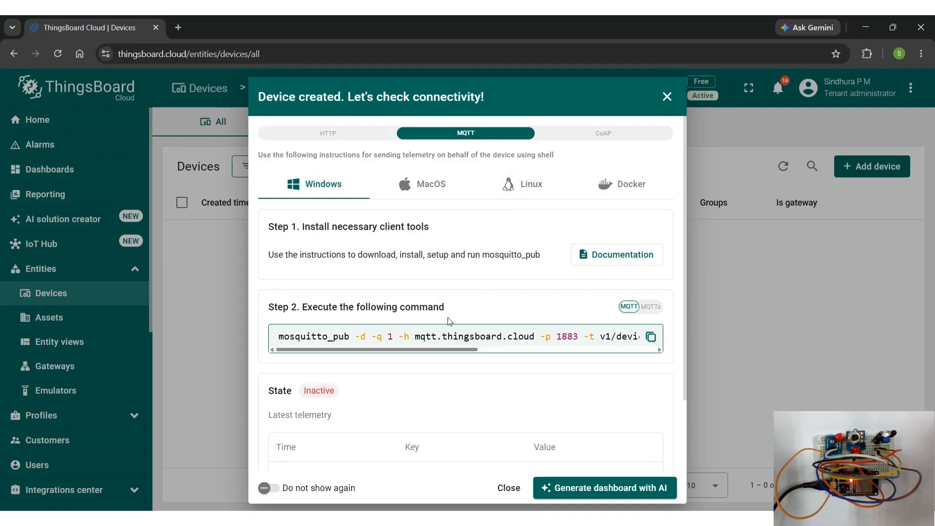
- Copy the MQTT host from ThingsBoard and set the block's MQTT Server to 'mqtt.thingsboard.cloud'
drag(416, 344, 535, 347)
key(ctrl+c)
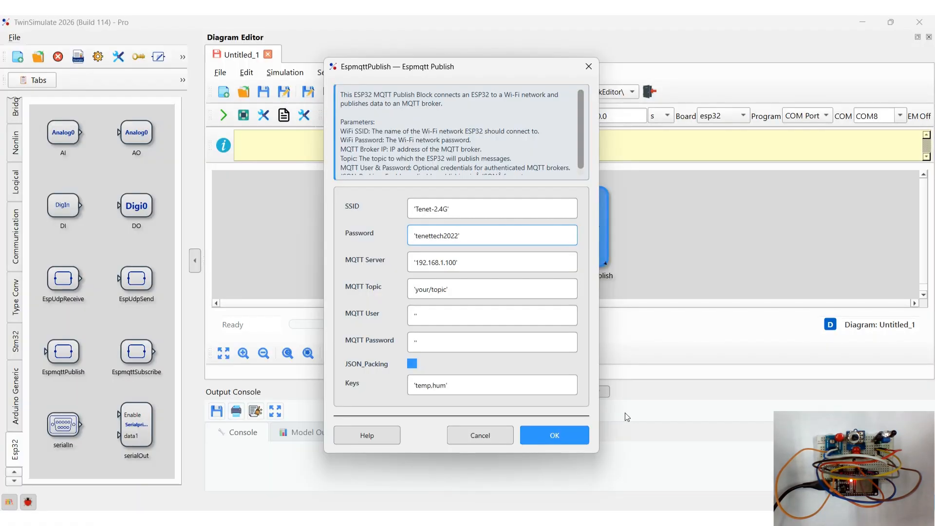
click(457, 262)
drag(457, 262, 416, 265)
key(ctrl+v)
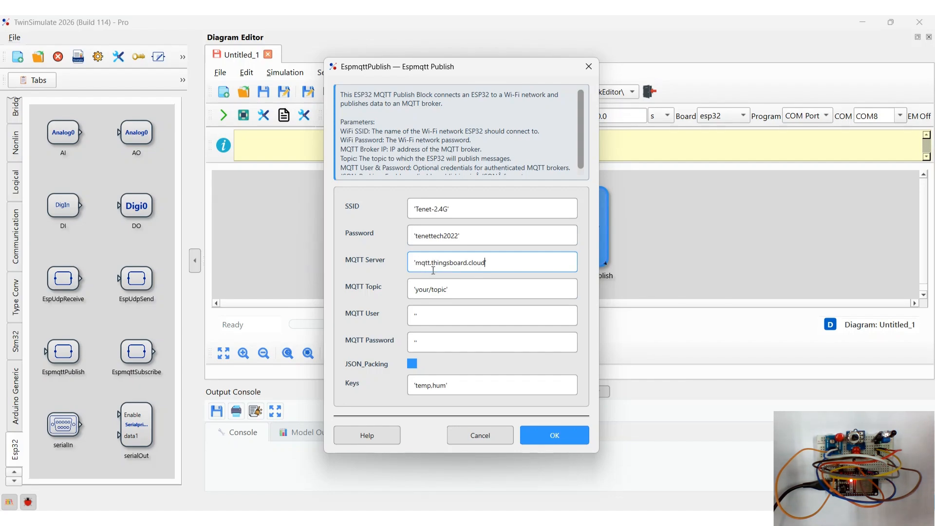
- Copy the telemetry topic from ThingsBoard and set the block's MQTT Topic to 'v1/devices/me/telemetry'
click(560, 417)
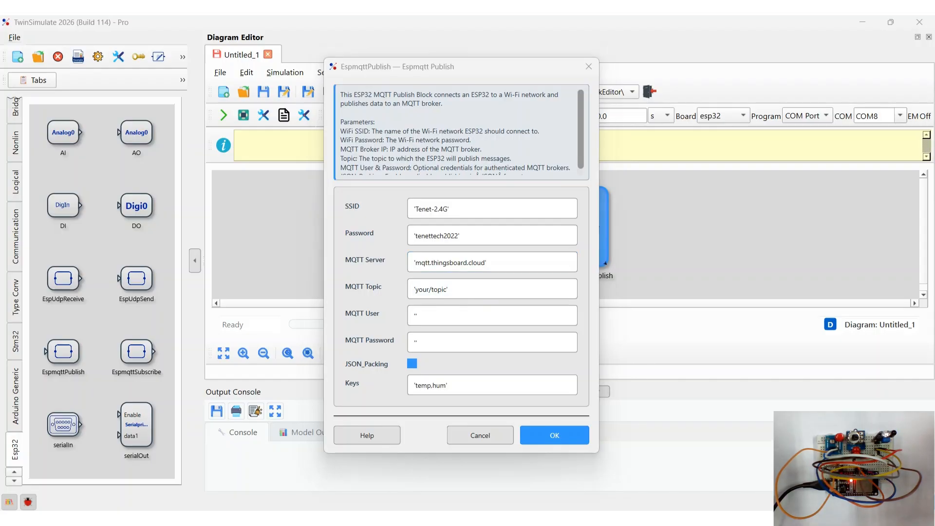
key(alt+Tab)
drag(443, 356, 542, 359)
drag(410, 340, 538, 347)
key(ctrl+c)
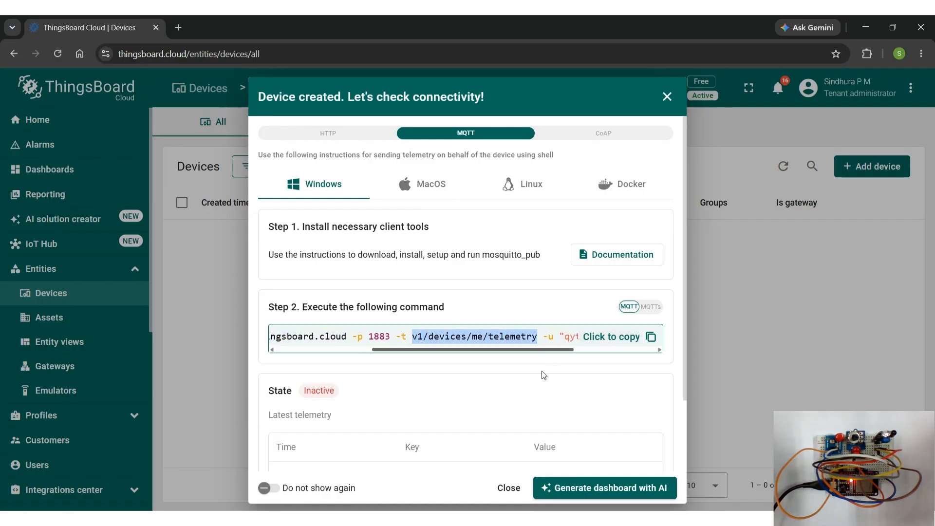
key(alt+Tab)
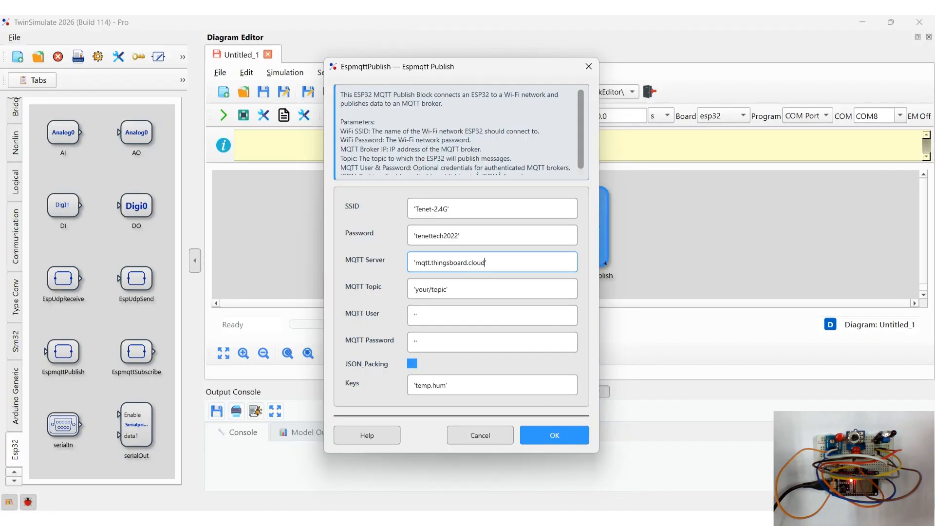
drag(448, 295, 418, 296)
key(ctrl+v)
- Copy the device's access token from ThingsBoard and paste it as the block's MQTT User
key(alt+Tab)
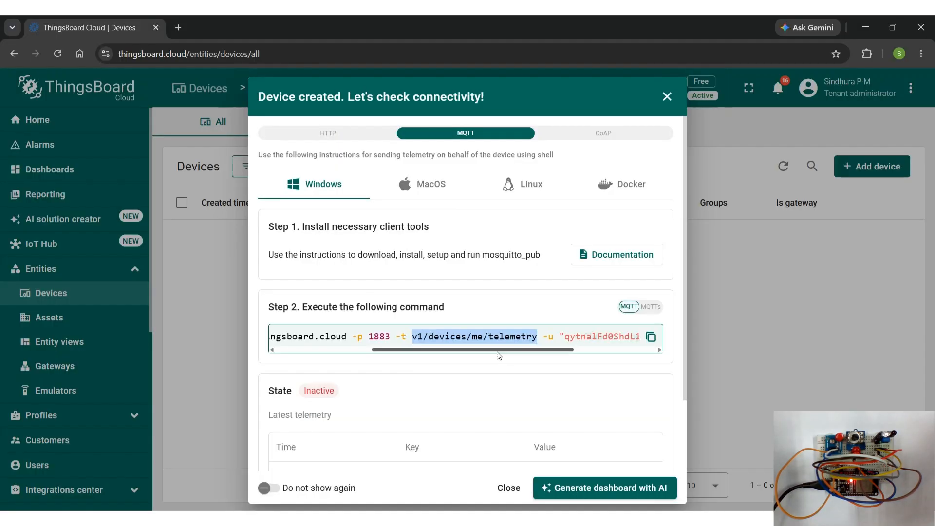
drag(504, 355, 555, 357)
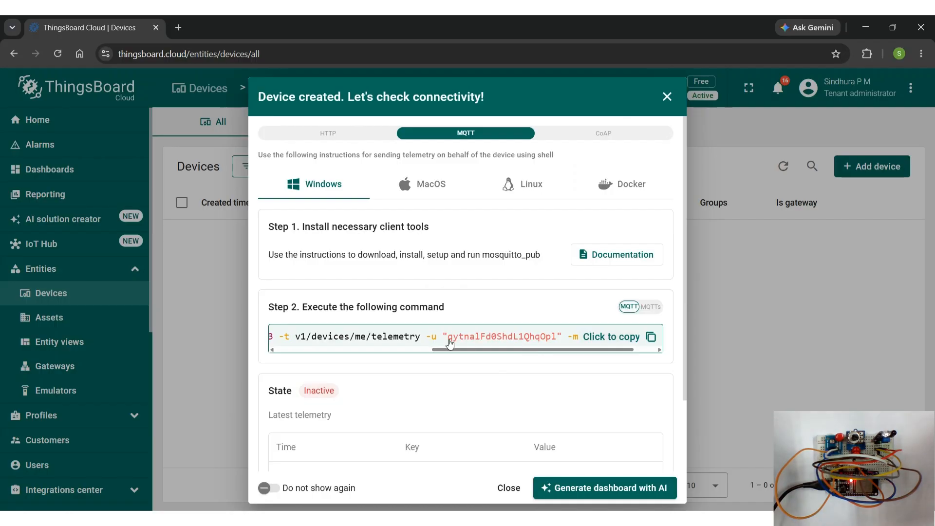
drag(452, 344, 559, 347)
key(ctrl+c)
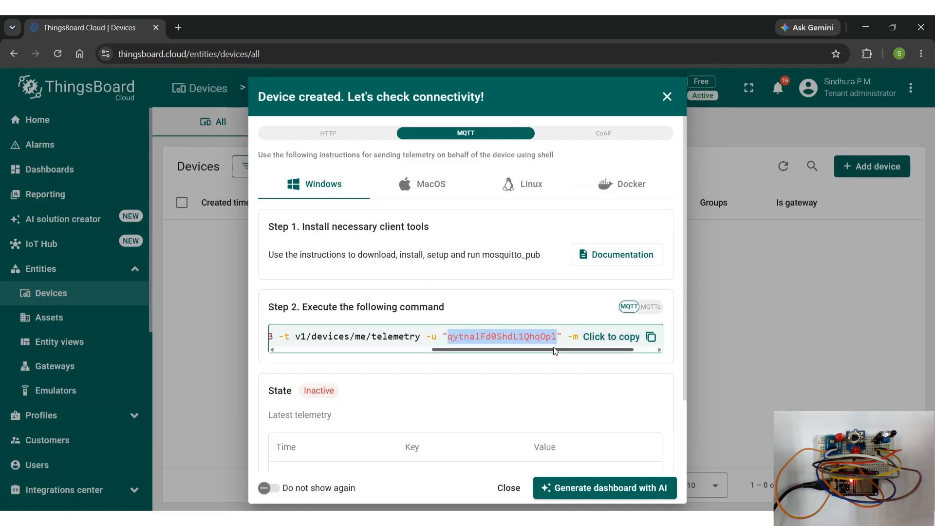
key(alt+Tab)
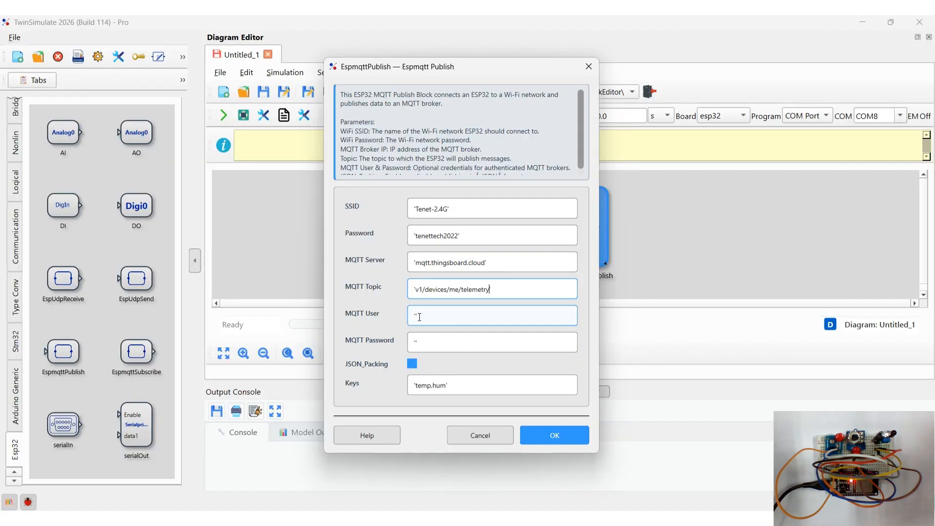
click(417, 318)
key(ctrl+v)
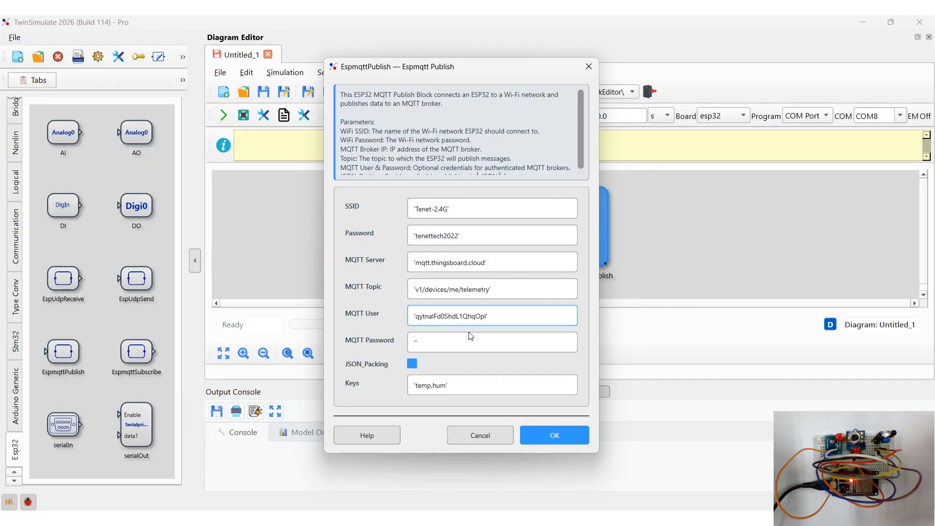
- Set the block's Keys to 'Pot,LDR,IR' and confirm the EspmqttPublish parameters
click(446, 386)
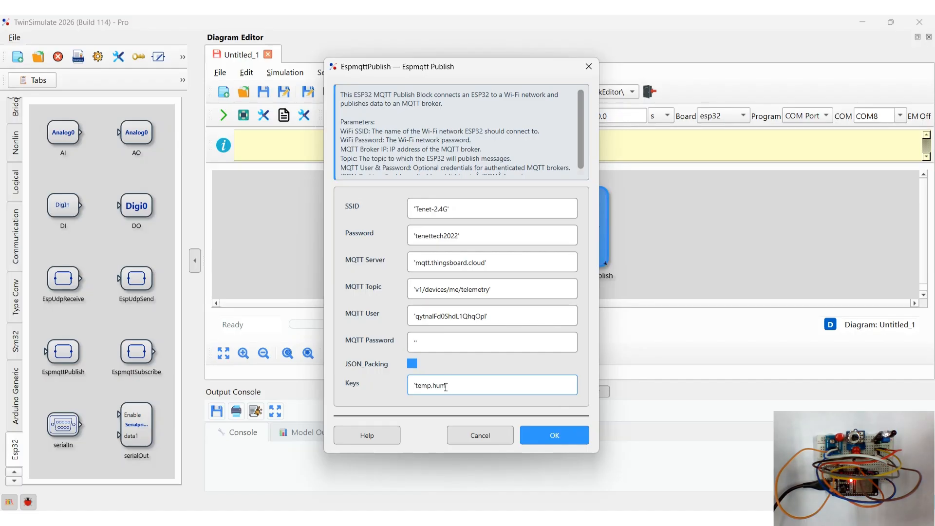
key(BackSpace)
key(BackSpace)
key(BackSpace)
key(BackSpace)
key(BackSpace)
key(BackSpace)
key(BackSpace)
key(BackSpace)
text(Pot,LDR,IR)
click(559, 433)
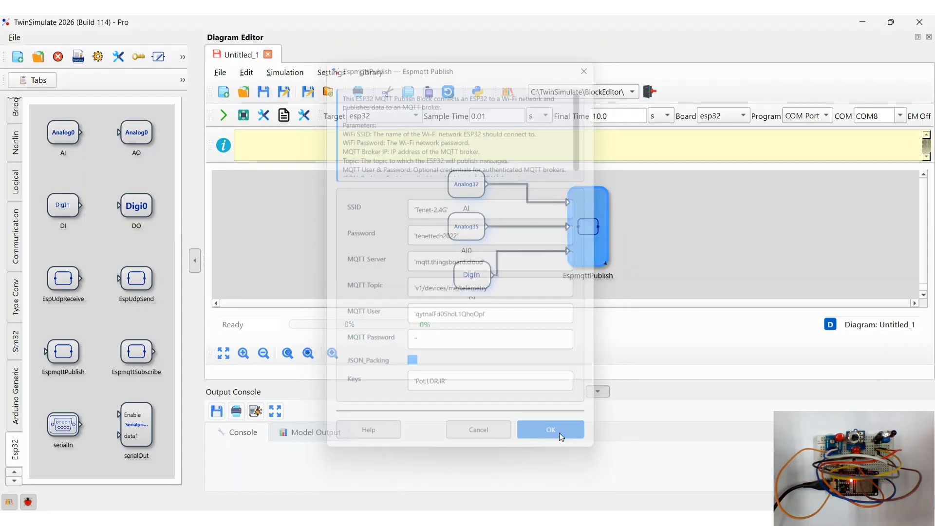
- Build and upload the diagram to the ESP32 board
click(395, 277)
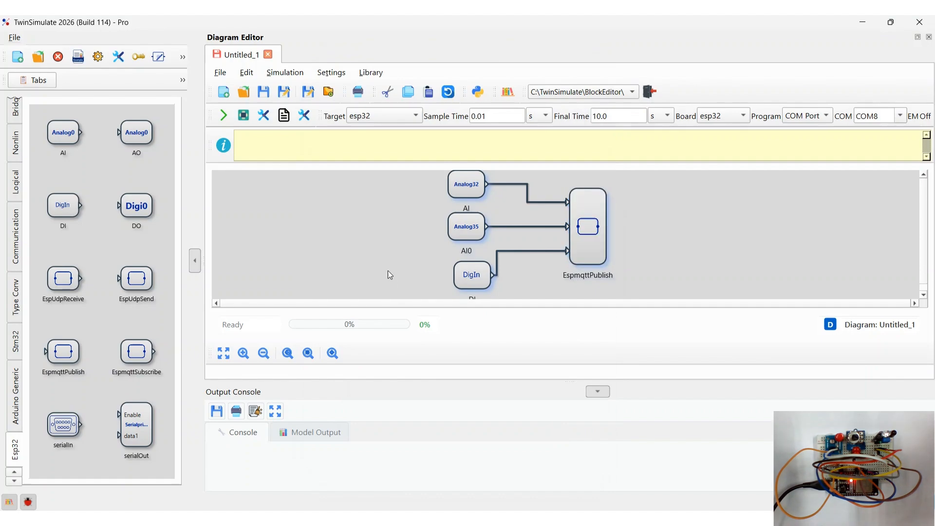
click(244, 117)
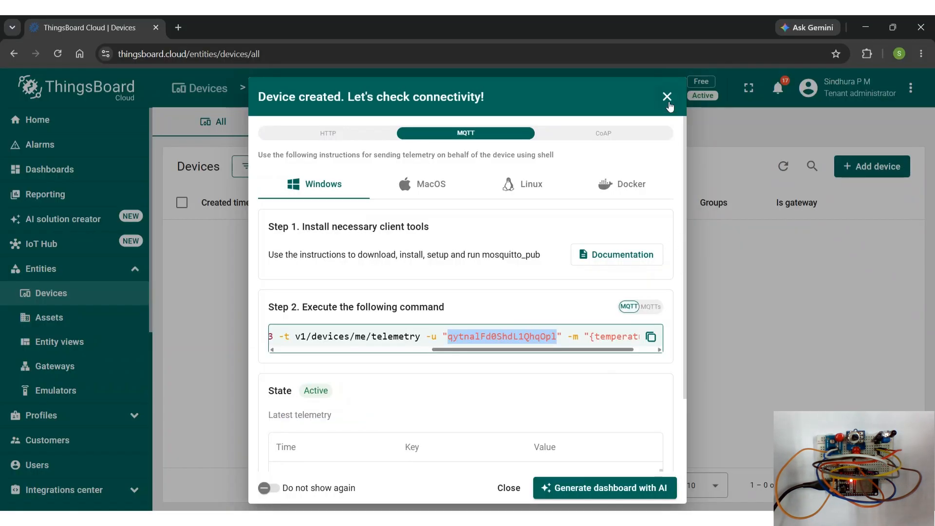
- Close the connectivity dialog and create a new dashboard titled MQTT communication
click(667, 97)
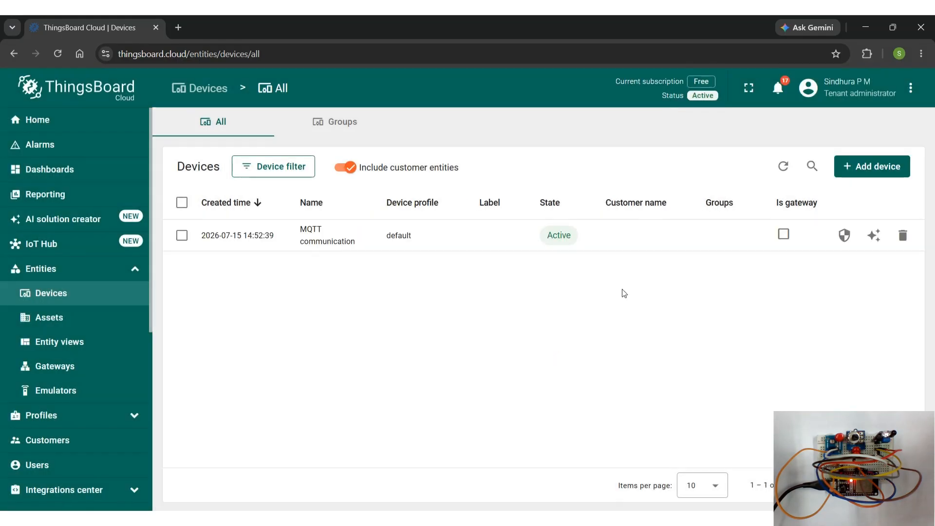
click(122, 174)
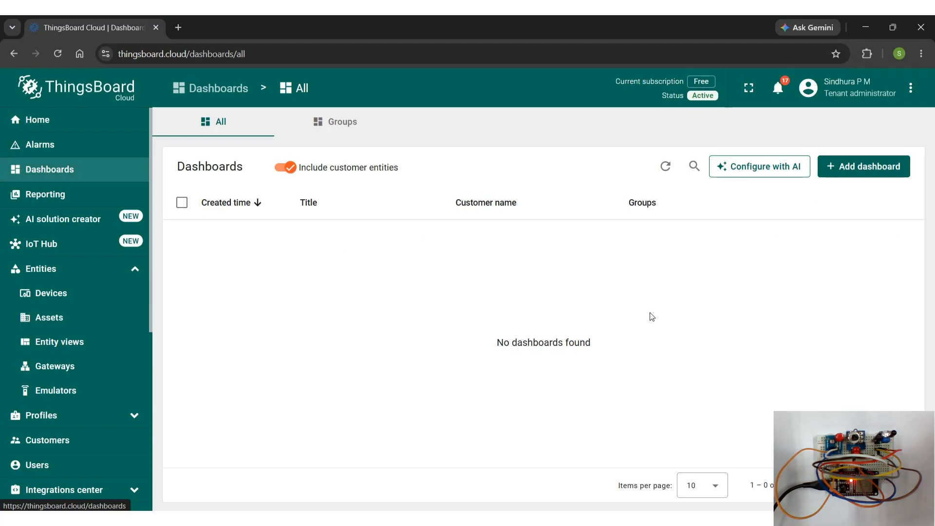
click(868, 173)
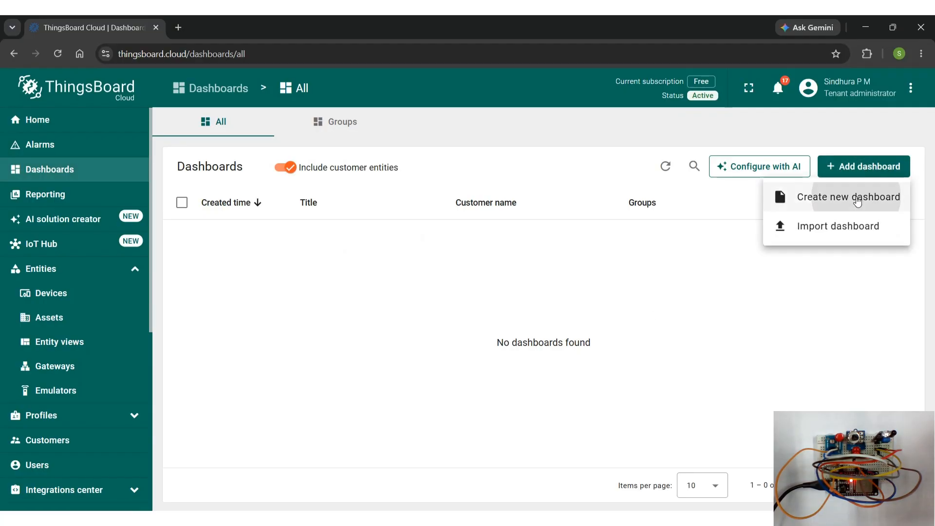
click(856, 197)
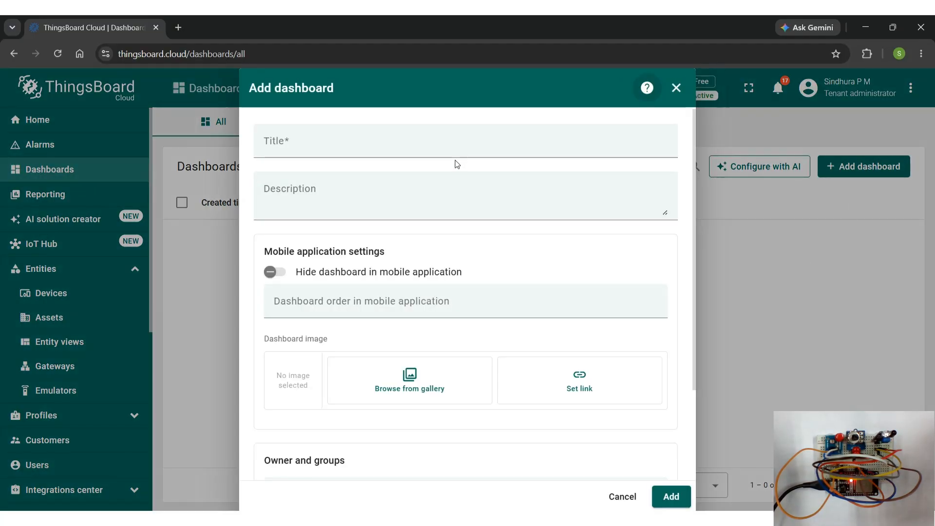
click(449, 147)
text(M)
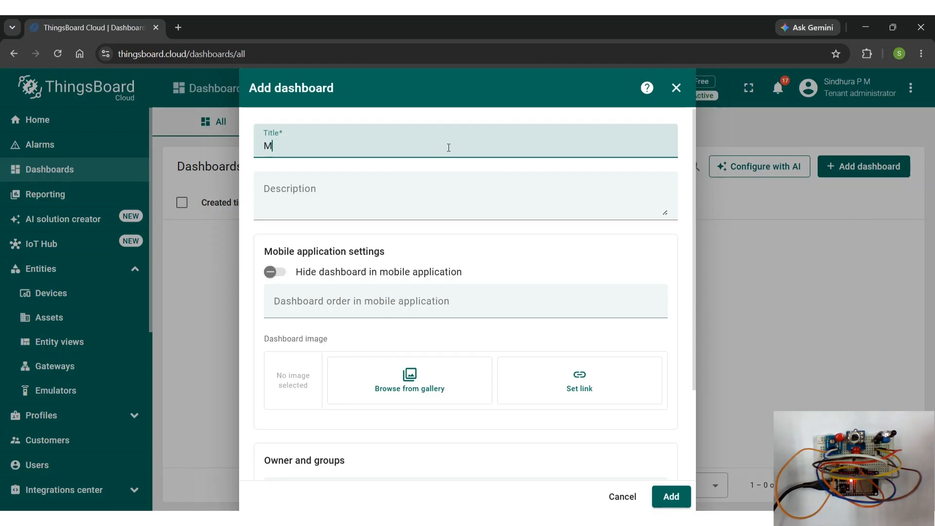
text(QTT communication)
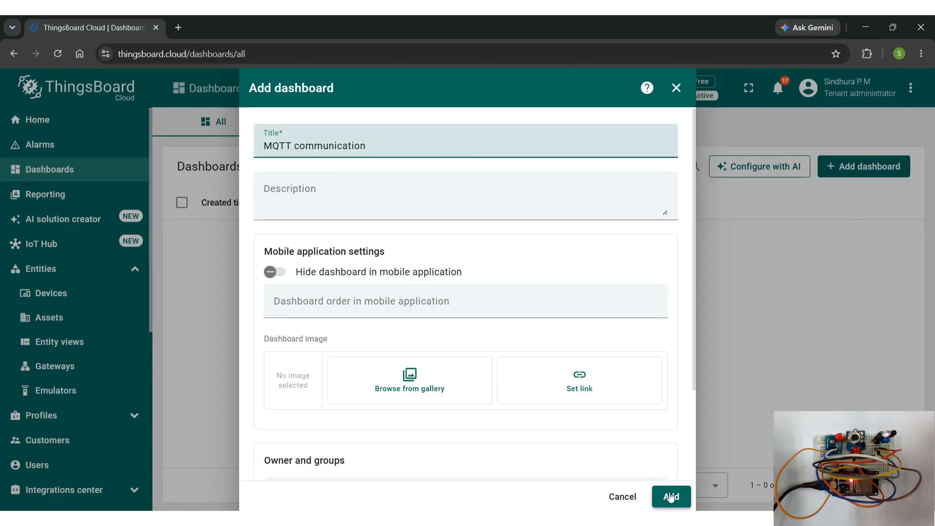
click(671, 497)
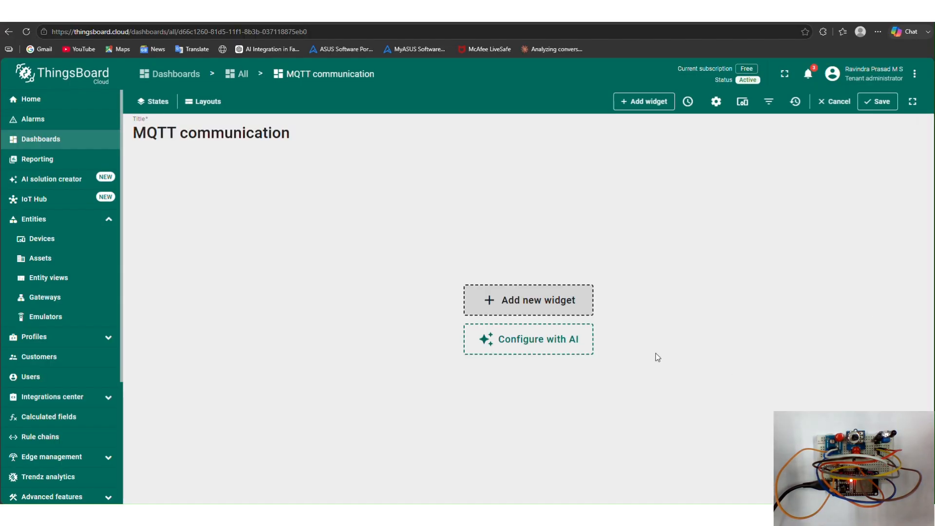
- Add a Value and chart card widget using the MQTT communication device with the Pot data key
click(510, 310)
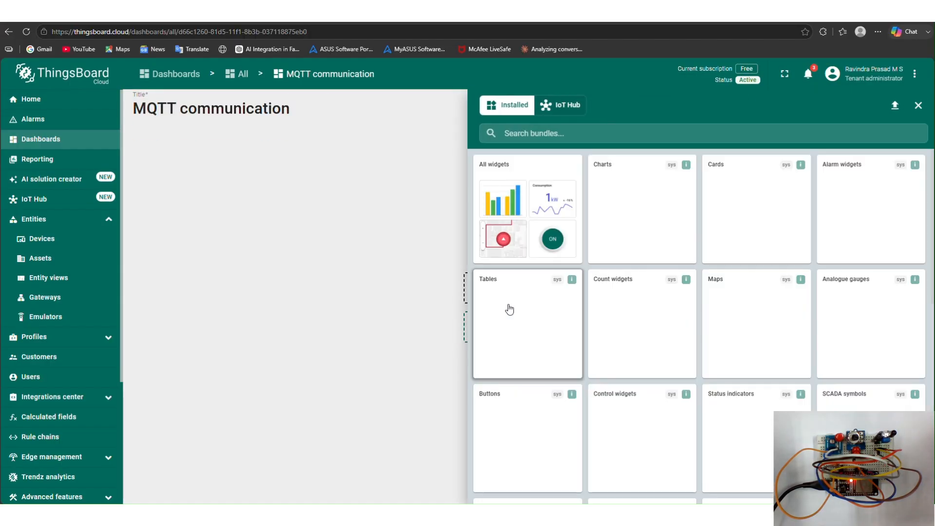
click(738, 240)
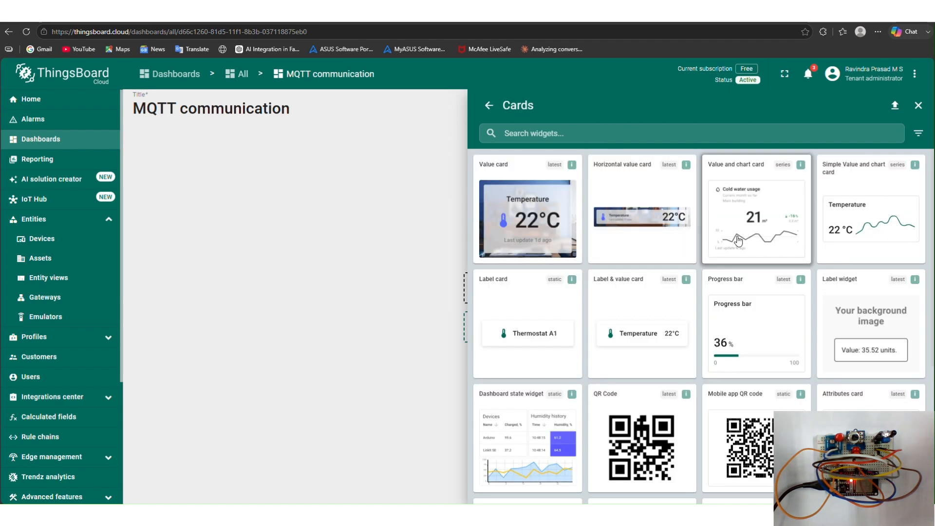
click(738, 239)
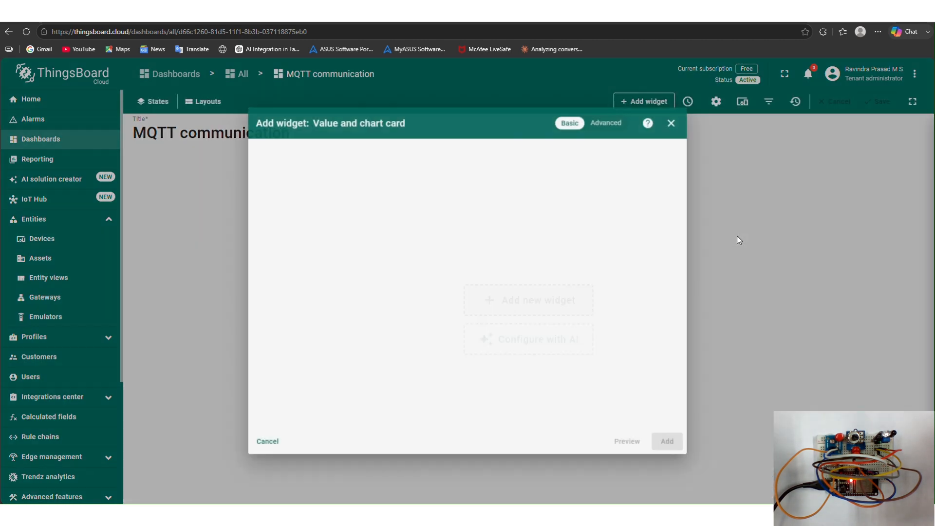
click(553, 265)
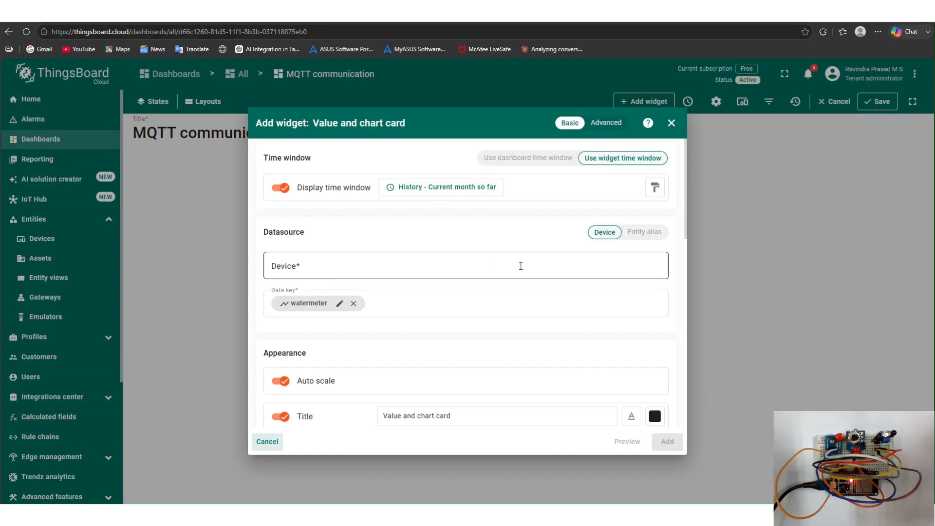
click(443, 294)
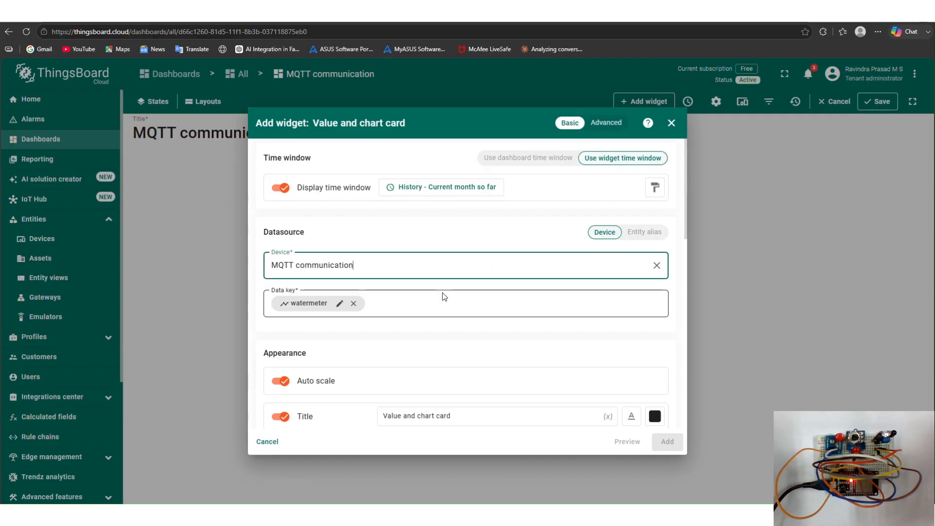
click(353, 303)
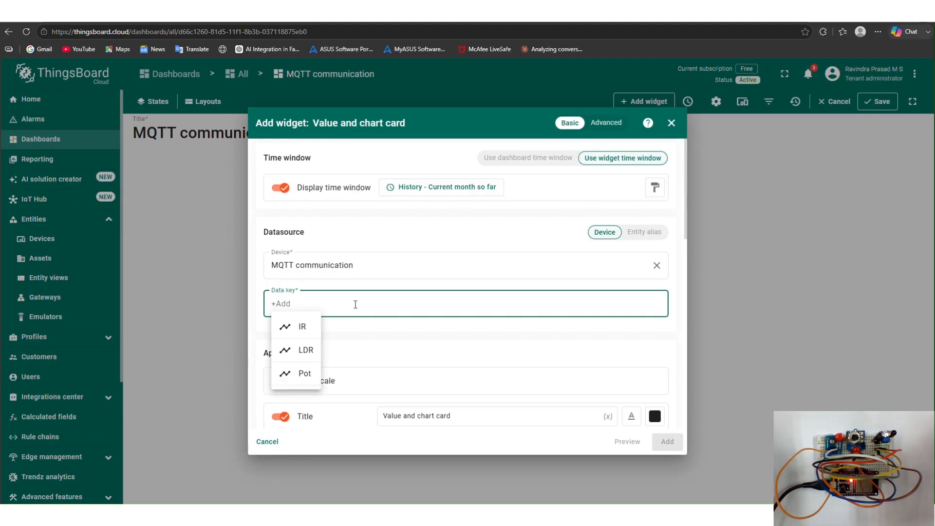
click(308, 375)
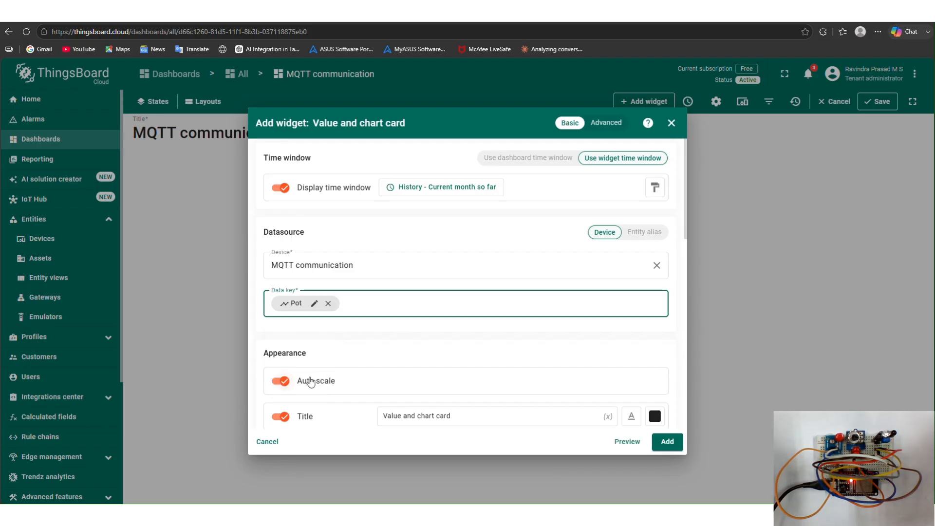
- Turn off auto scale, title the widget 'Potentiometer raw values', and add it to the dashboard
click(311, 381)
scroll(341, 341, down, 3)
drag(499, 258, 371, 266)
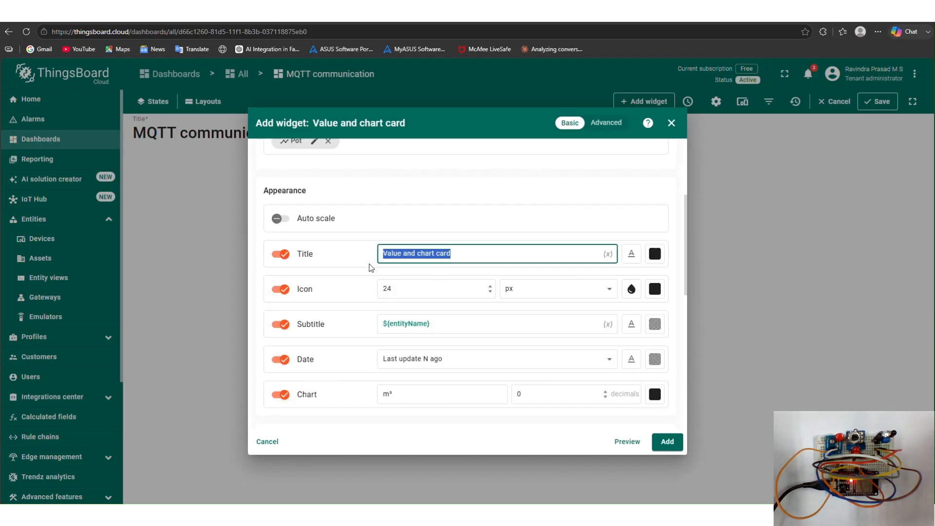
text(Potentiometer raw values)
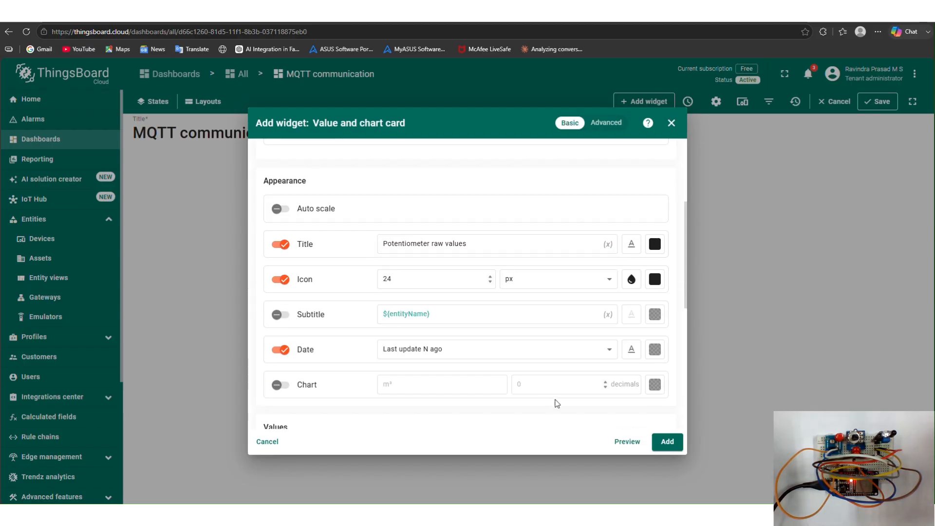
click(667, 445)
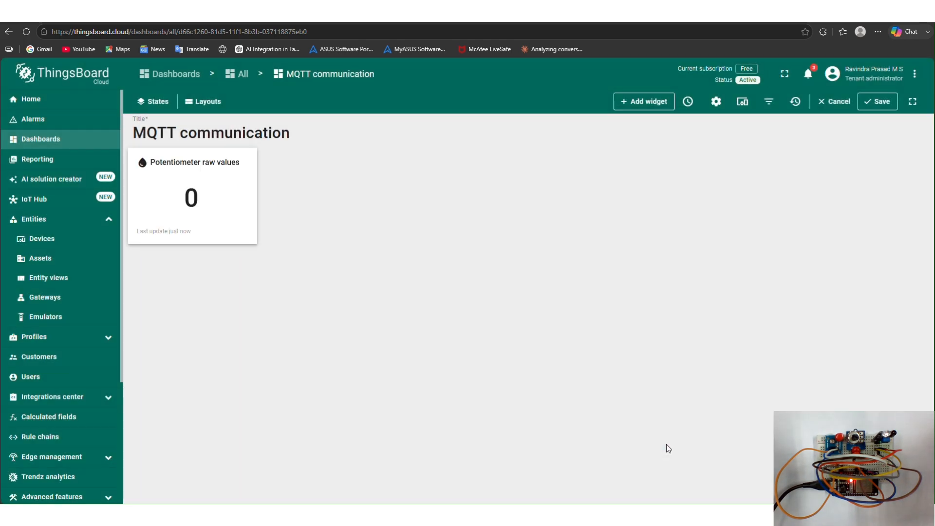
- Add a Range chart widget using the MQTT communication device, replacing the temperature key with the Pot data key
click(644, 108)
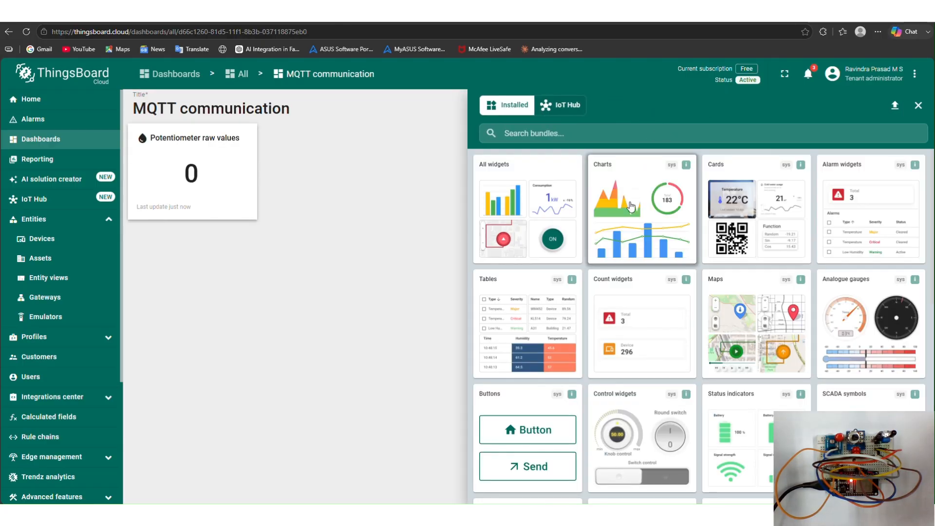
click(631, 207)
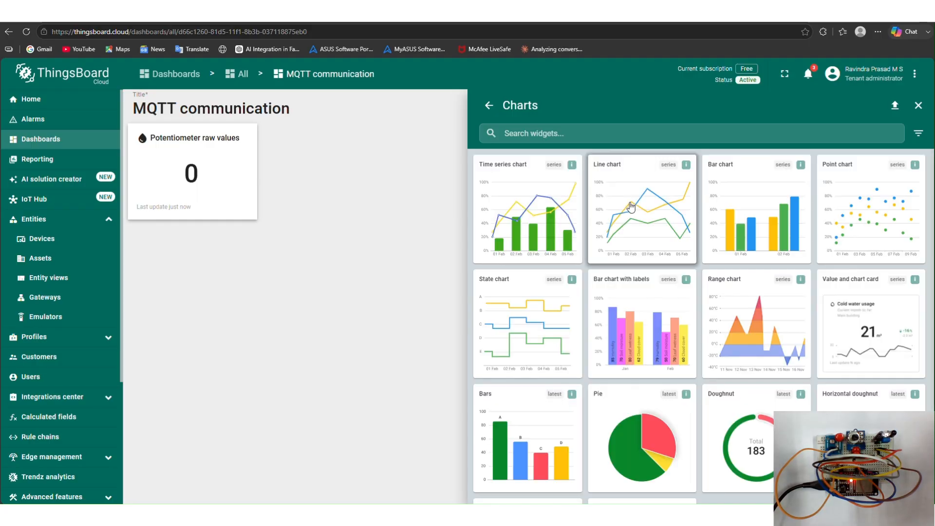
click(722, 294)
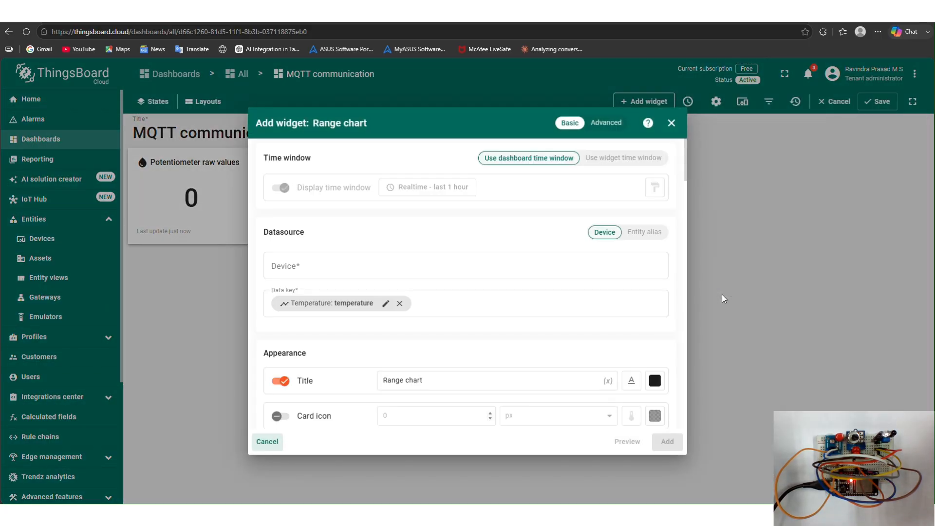
click(586, 266)
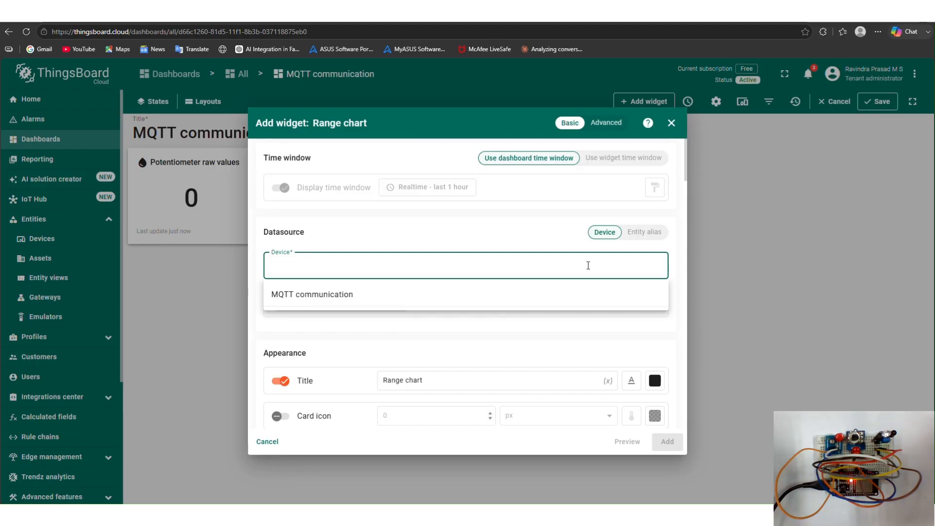
click(559, 294)
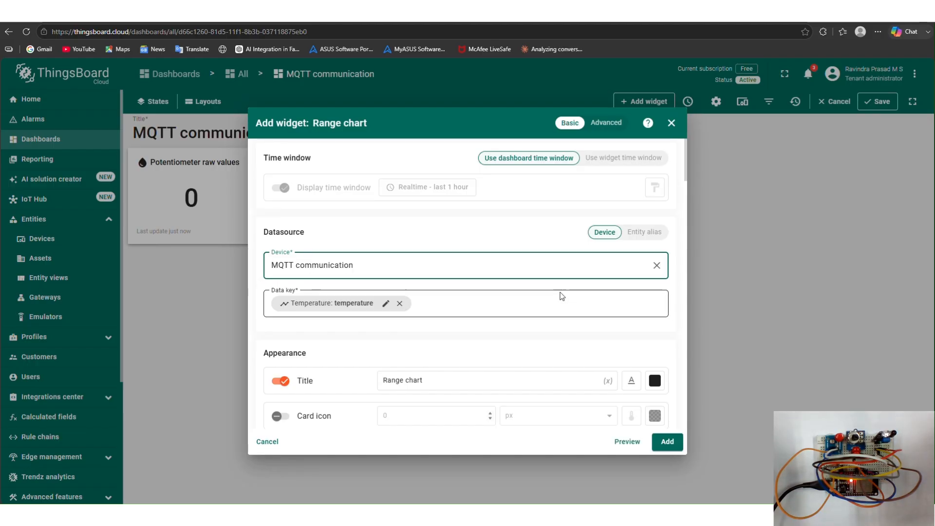
click(406, 307)
click(400, 304)
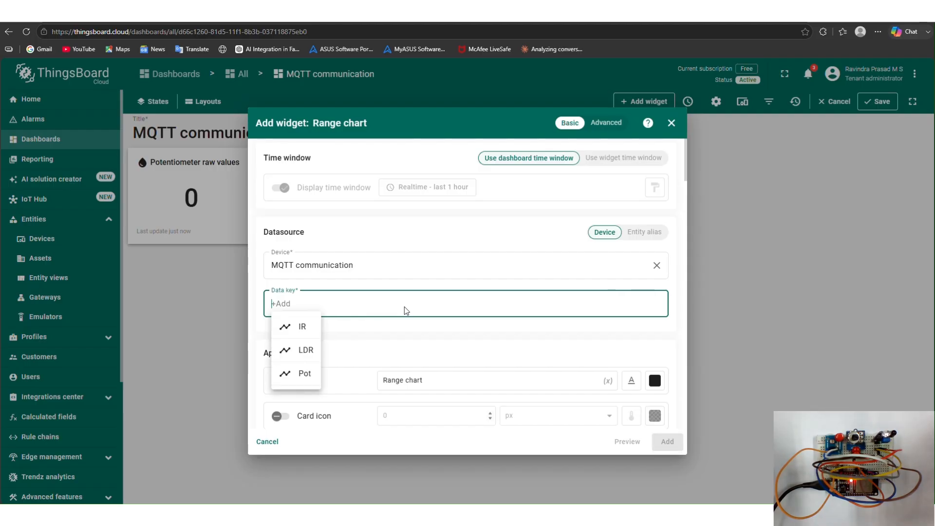
click(306, 374)
- Title the range chart 'Potentiometer' and add it to the dashboard
drag(449, 380, 383, 385)
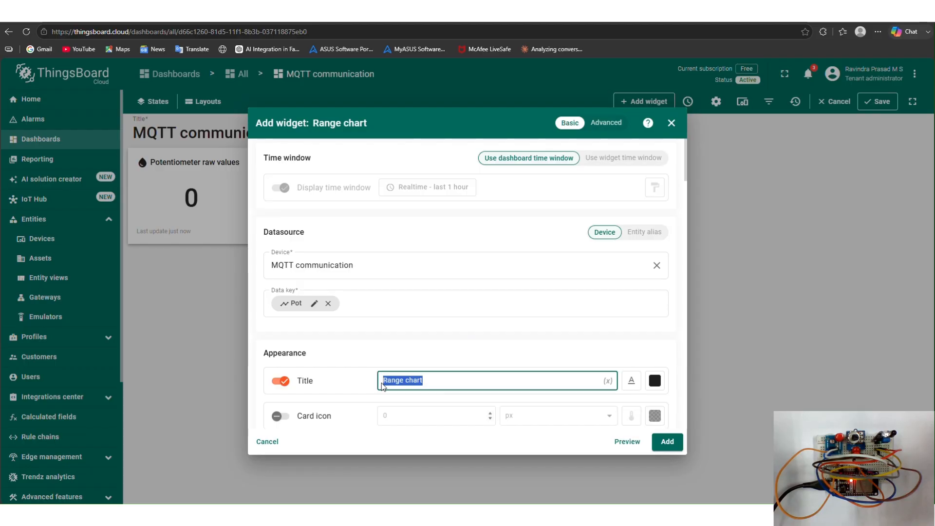
text(Potentiometer)
click(509, 365)
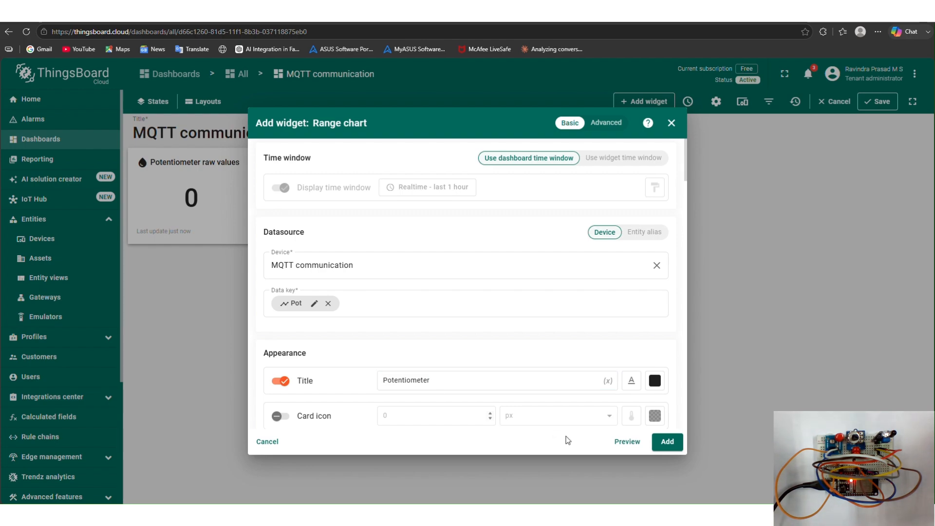
click(678, 444)
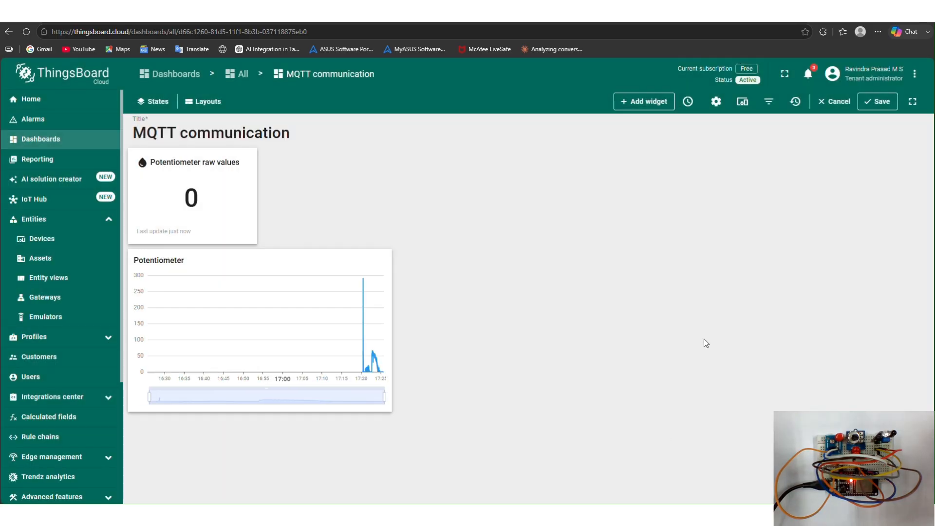
- Add an Led indicator control widget targeting the MQTT communication device
click(642, 103)
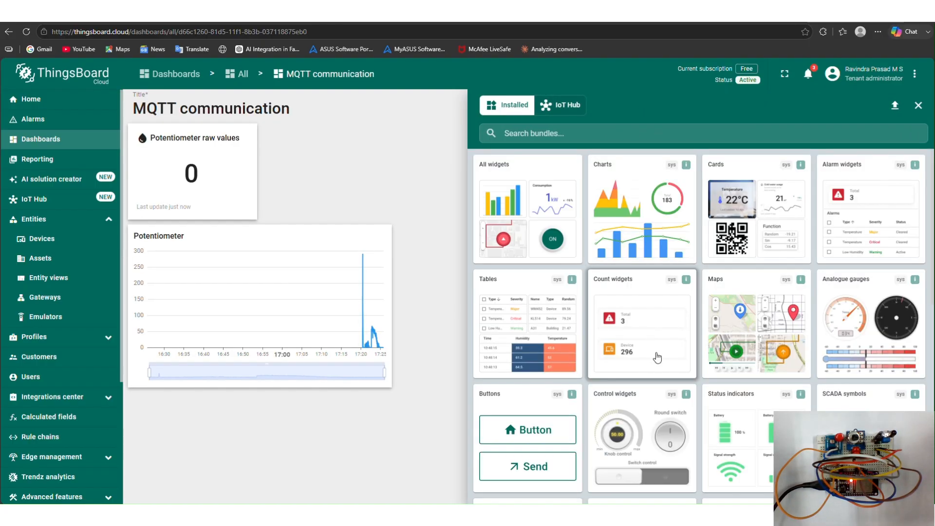
click(654, 417)
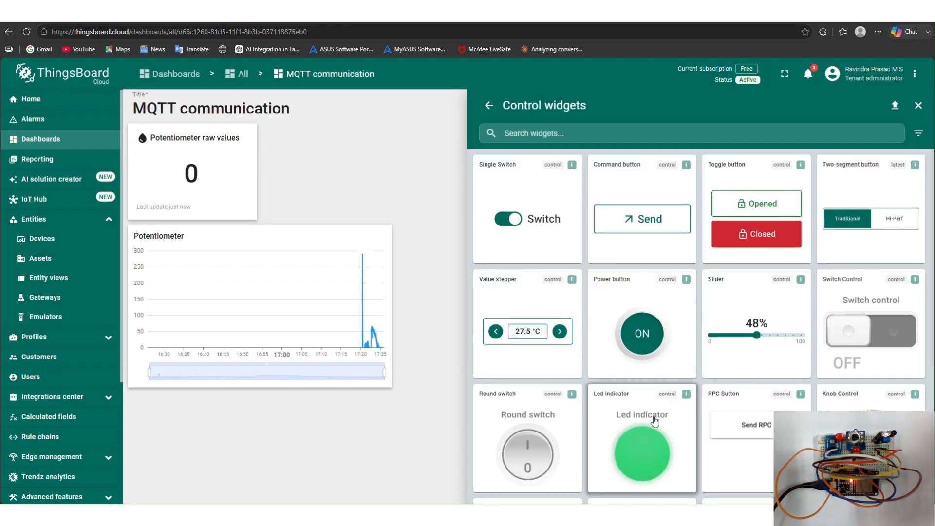
click(654, 418)
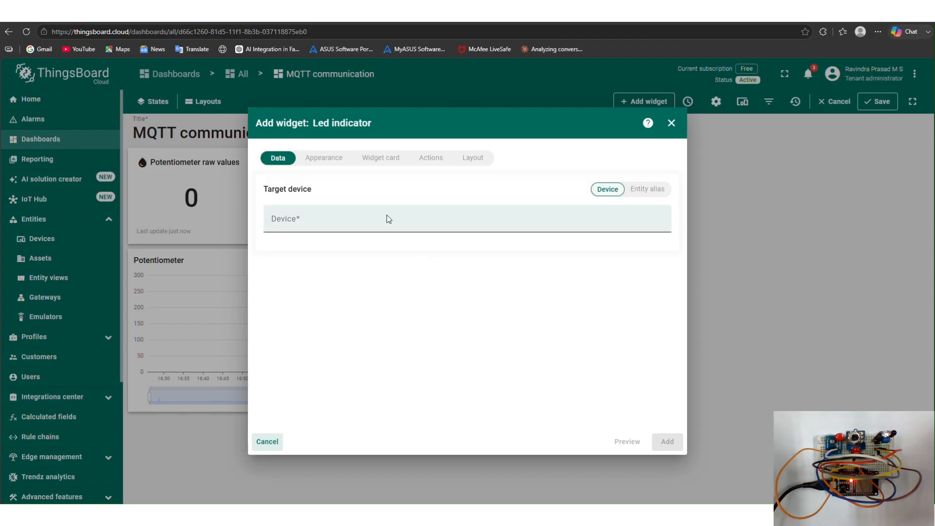
click(387, 215)
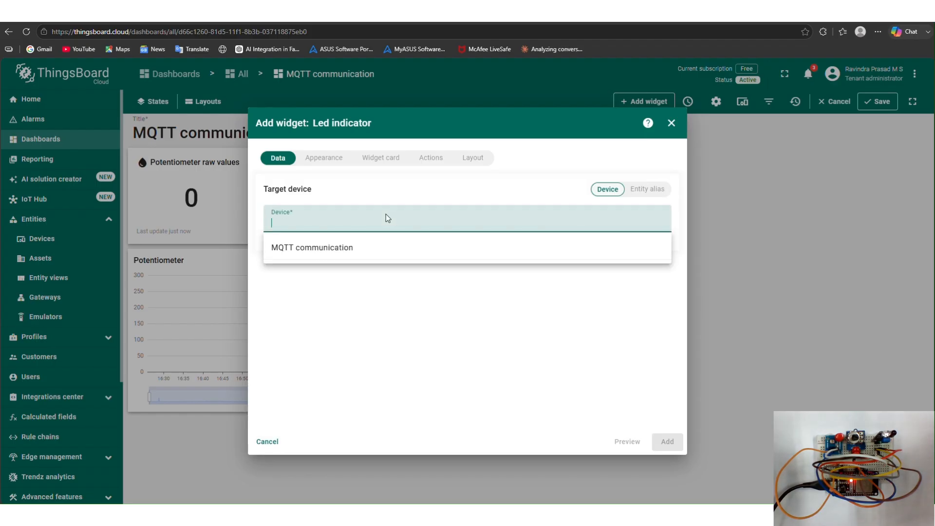
click(380, 257)
- Set the LED indicator's title to Brightness in its appearance settings
click(327, 159)
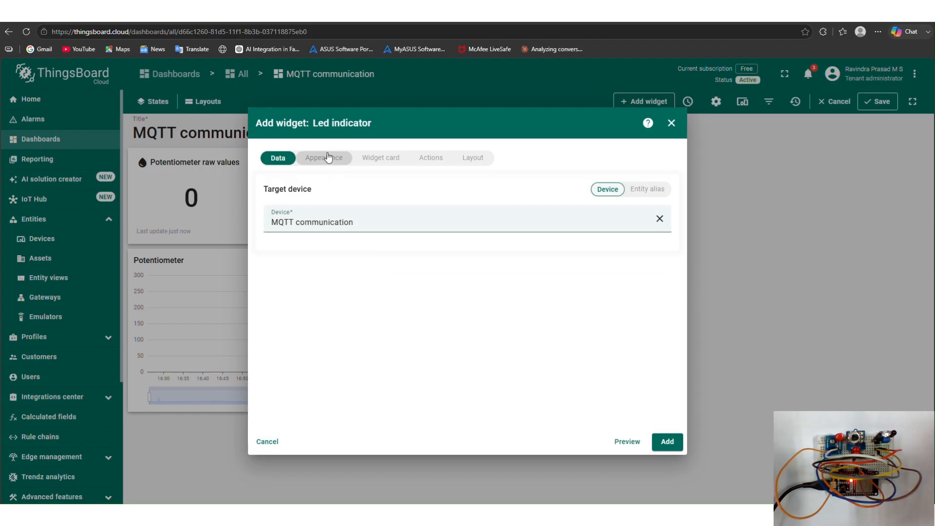
drag(346, 280, 252, 279)
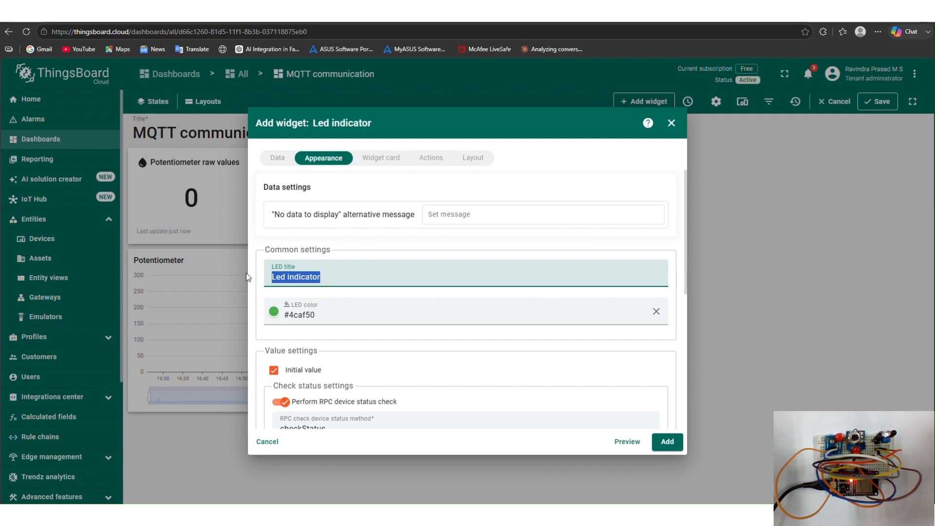
text(B)
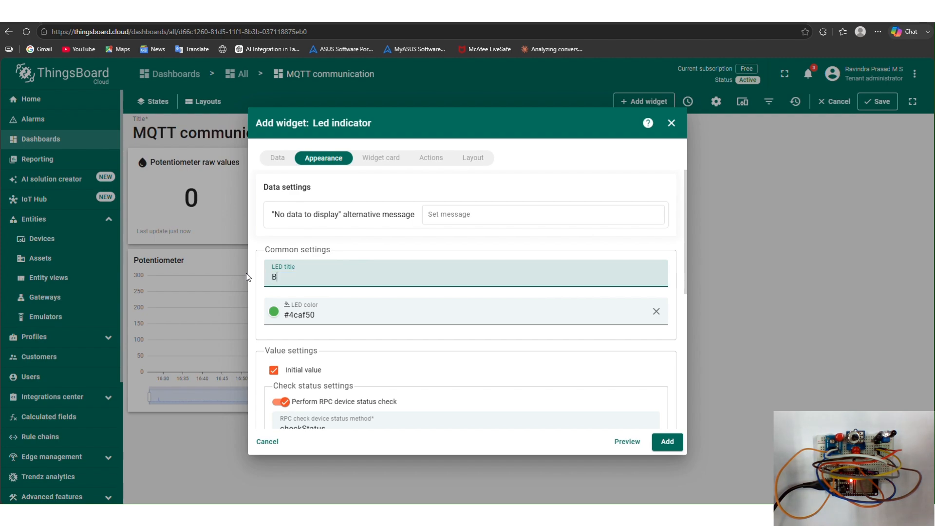
text(rightness)
- Turn off the RPC status check, have the LED subscribe to the LDR time series, and add the widget
scroll(396, 366, down, 3)
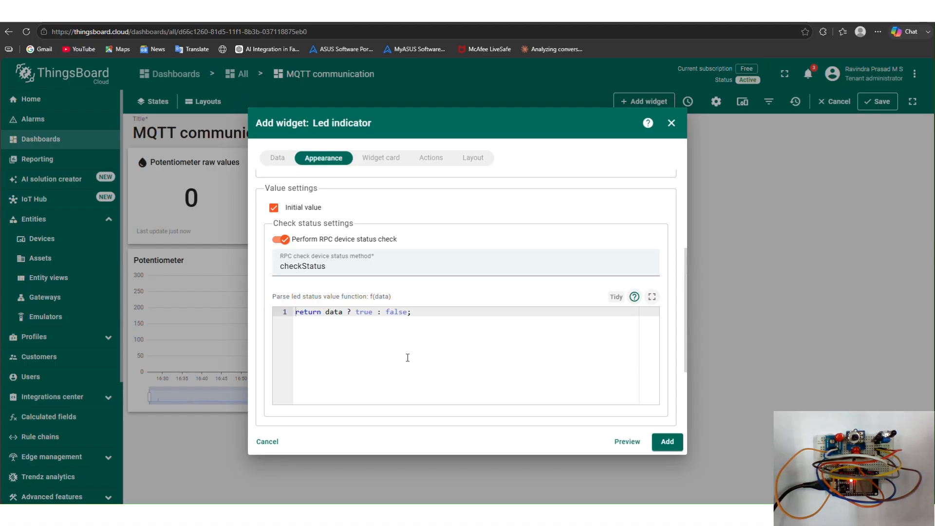
click(285, 241)
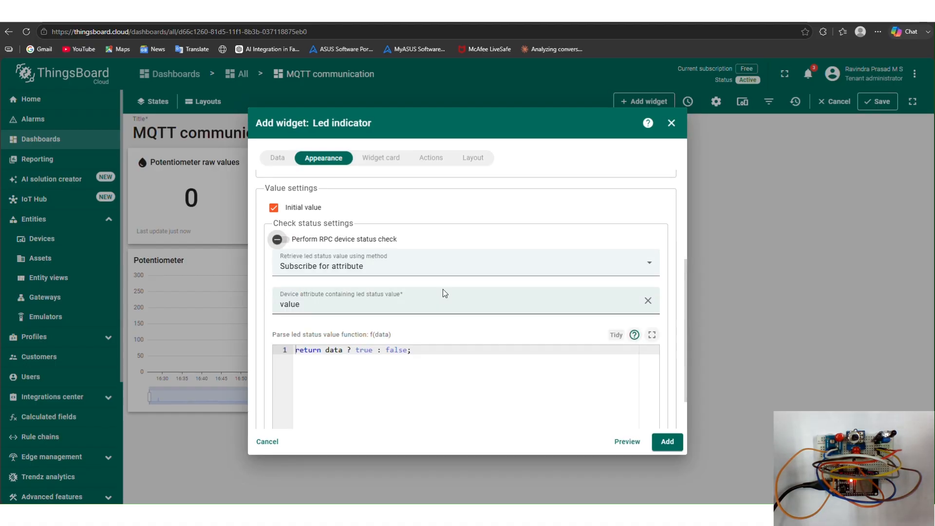
click(650, 271)
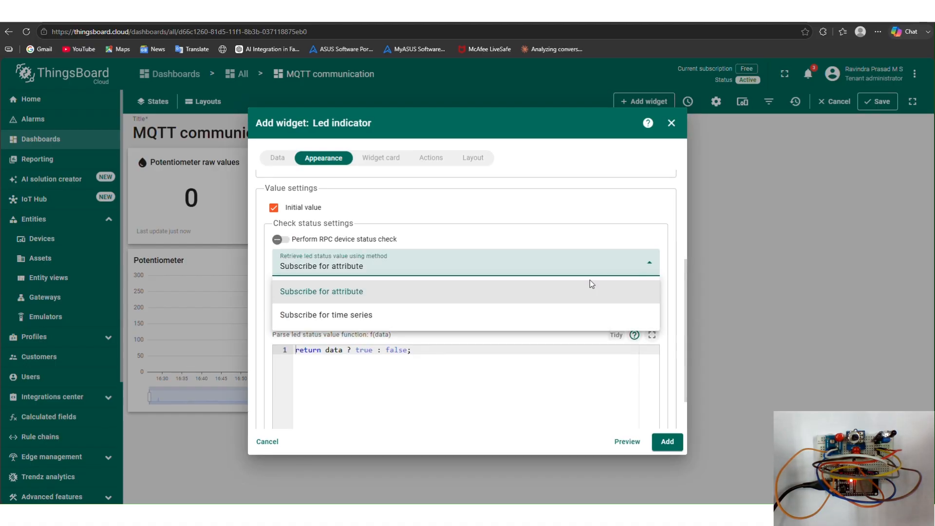
click(557, 314)
click(648, 301)
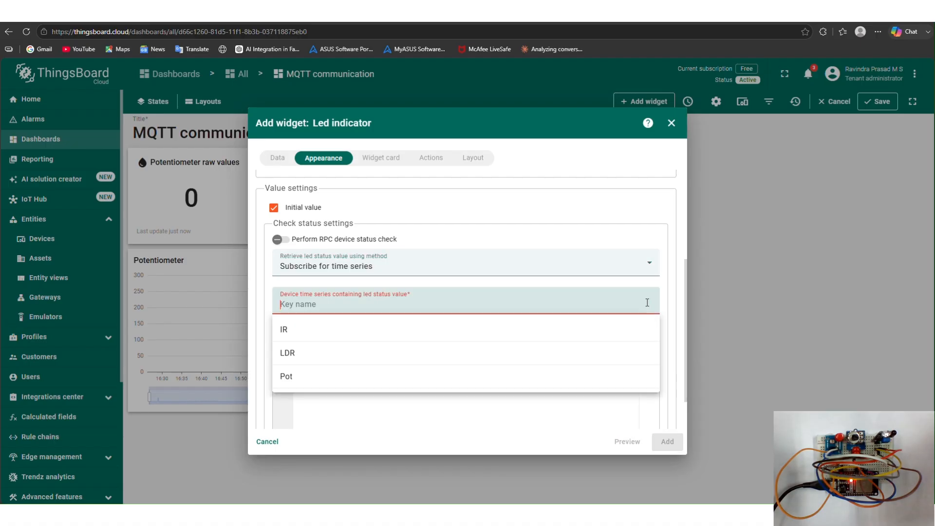
click(591, 357)
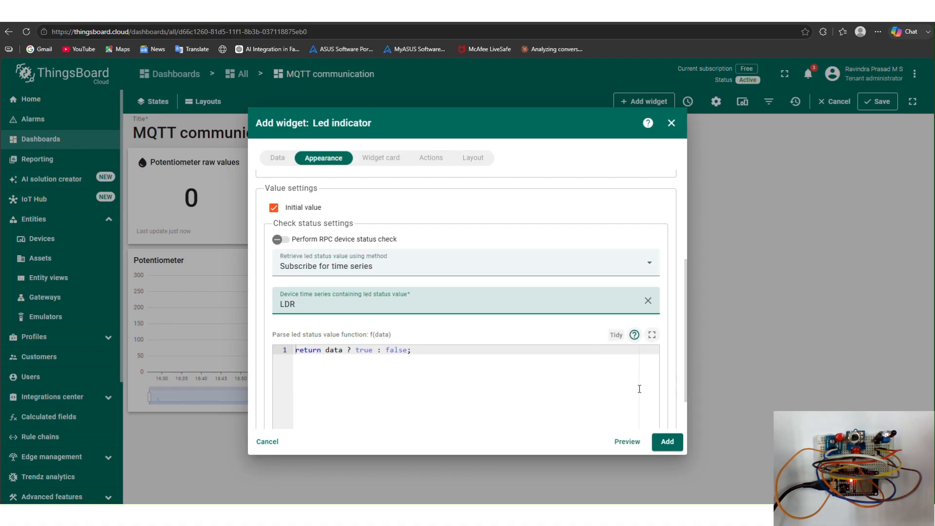
click(663, 447)
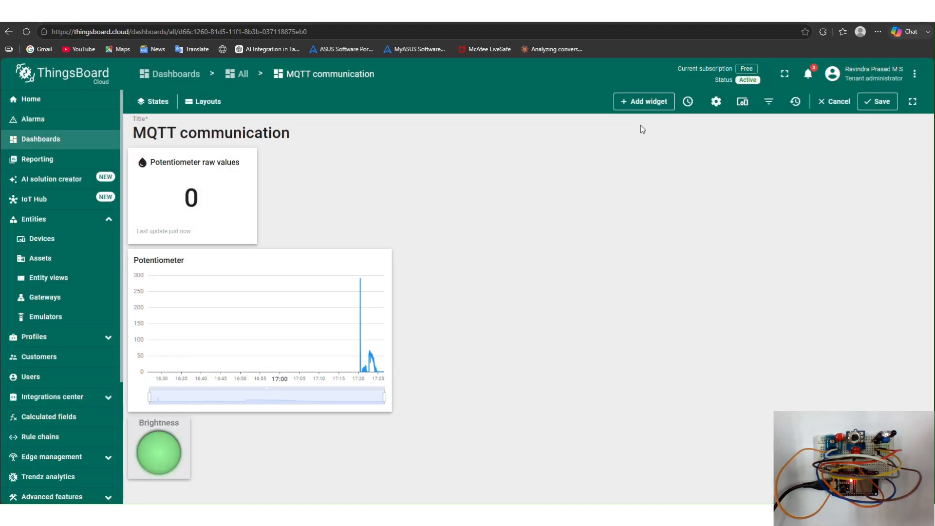
- Add another Range chart widget using the MQTT communication device with the LDR data key instead of temperature
click(637, 100)
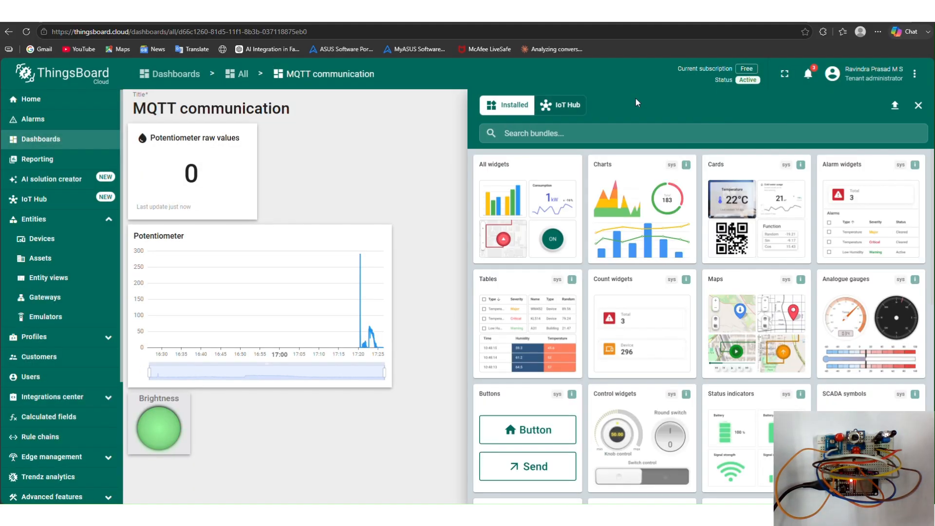
click(642, 178)
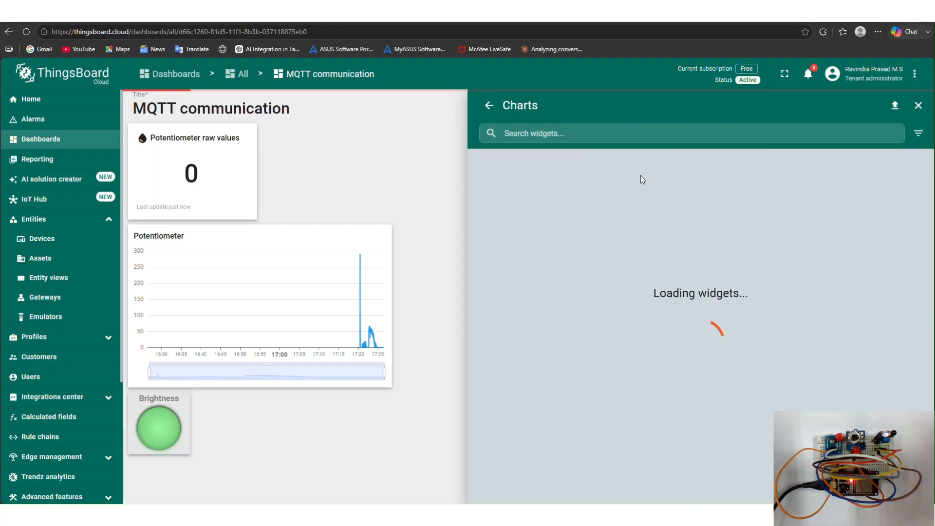
click(737, 305)
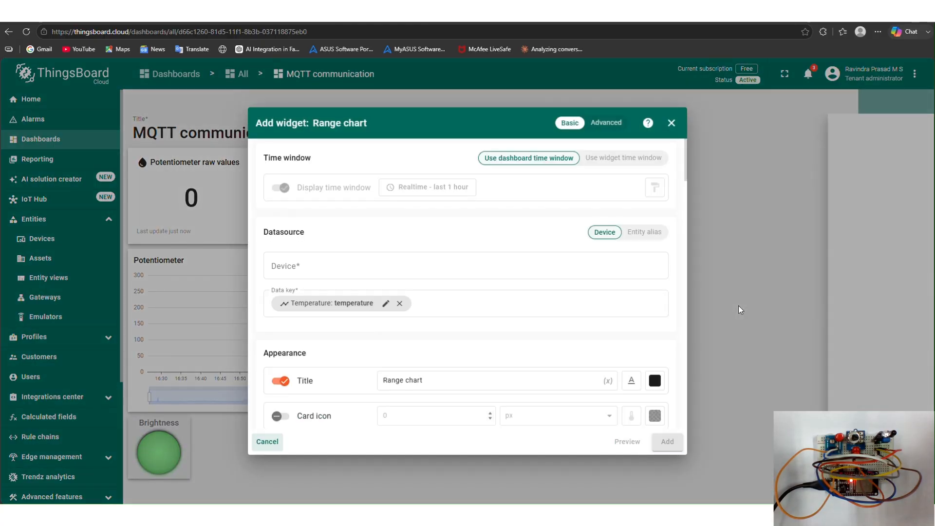
click(557, 266)
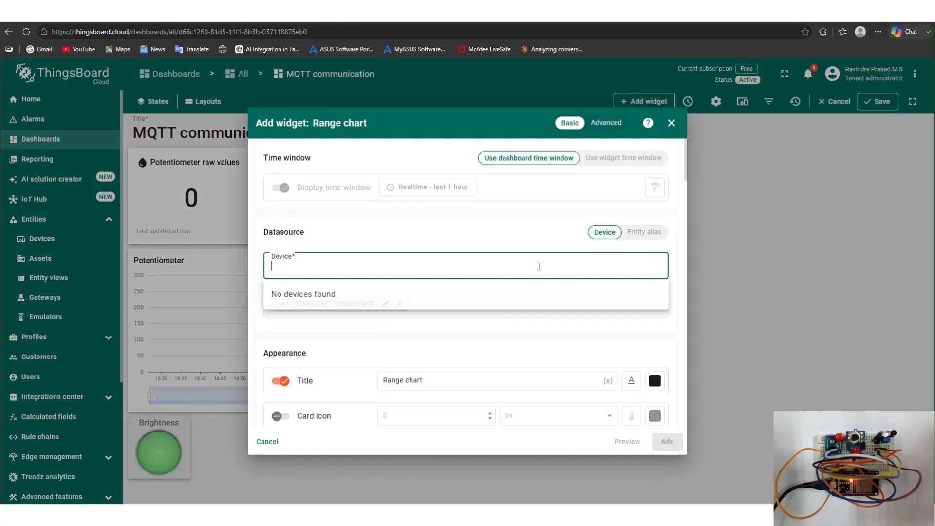
click(535, 295)
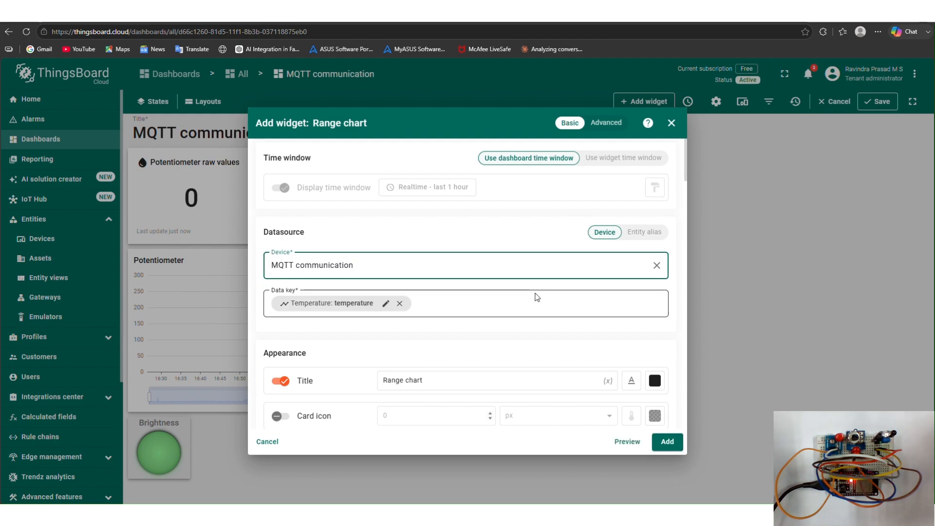
click(400, 303)
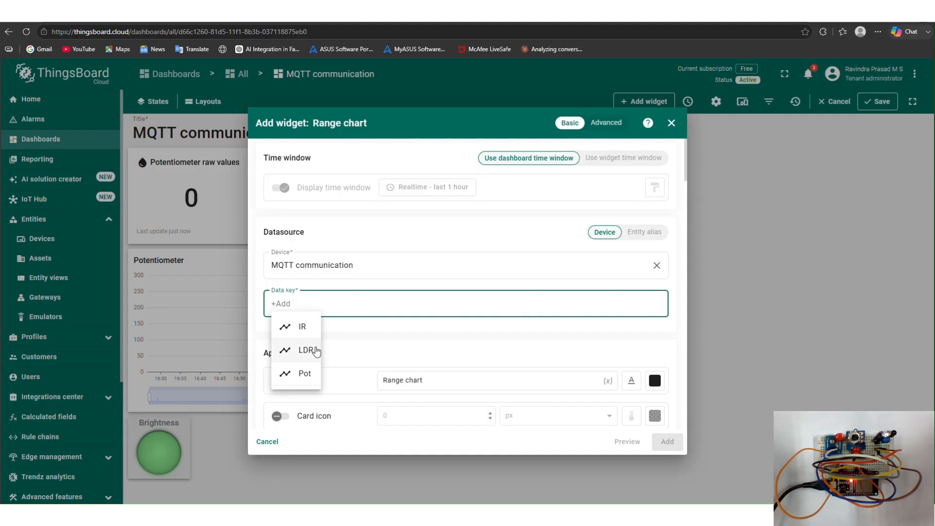
click(317, 350)
- Title the new chart 'LDR values' and add it to the dashboard
click(429, 380)
drag(428, 380, 388, 381)
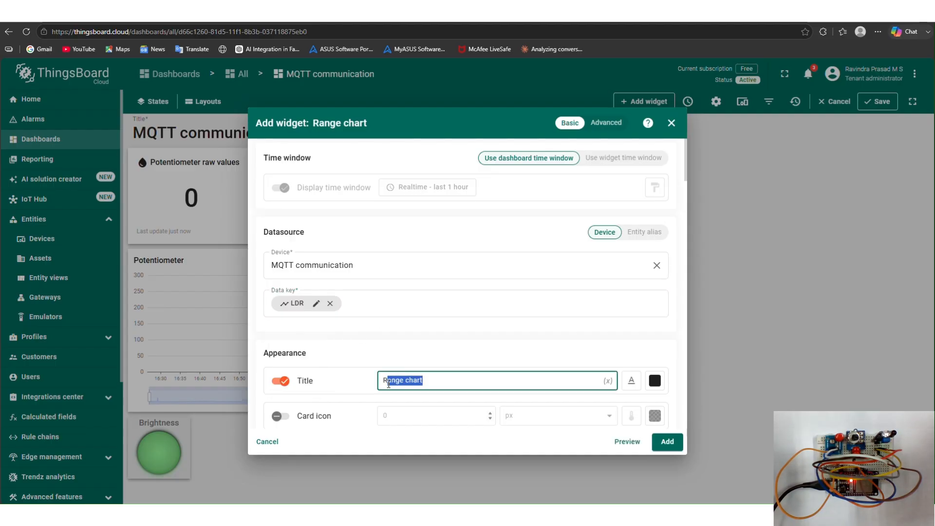
text(LDR)
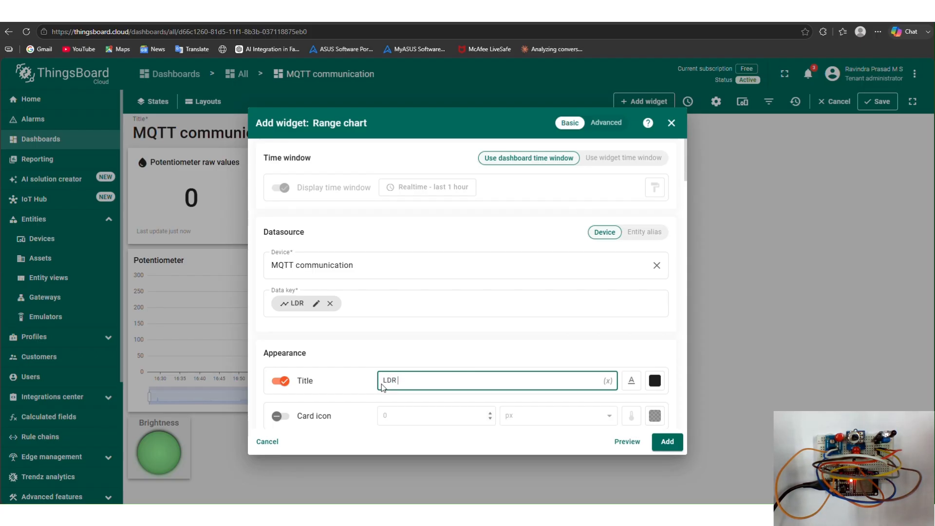
text(lues)
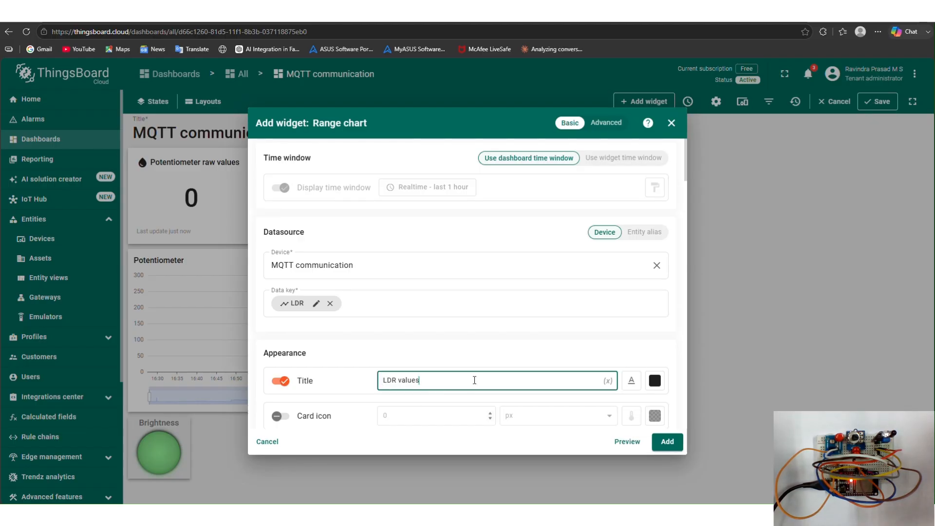
click(667, 443)
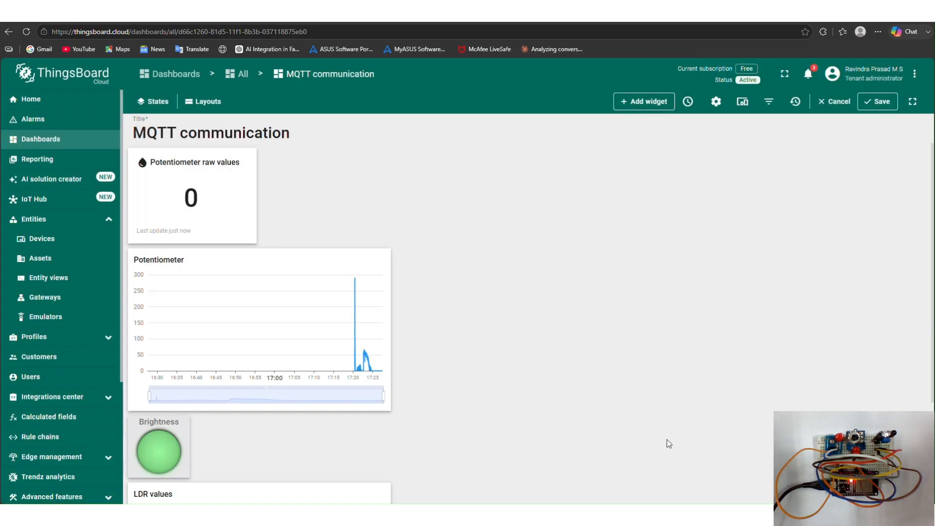
- Add a Status widget in advanced mode with MQTT communication as its target device
click(633, 108)
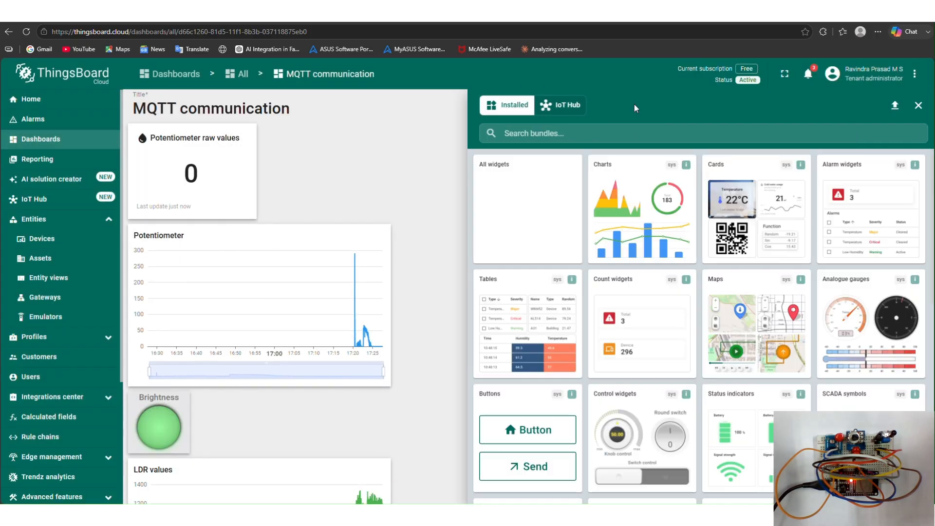
click(733, 436)
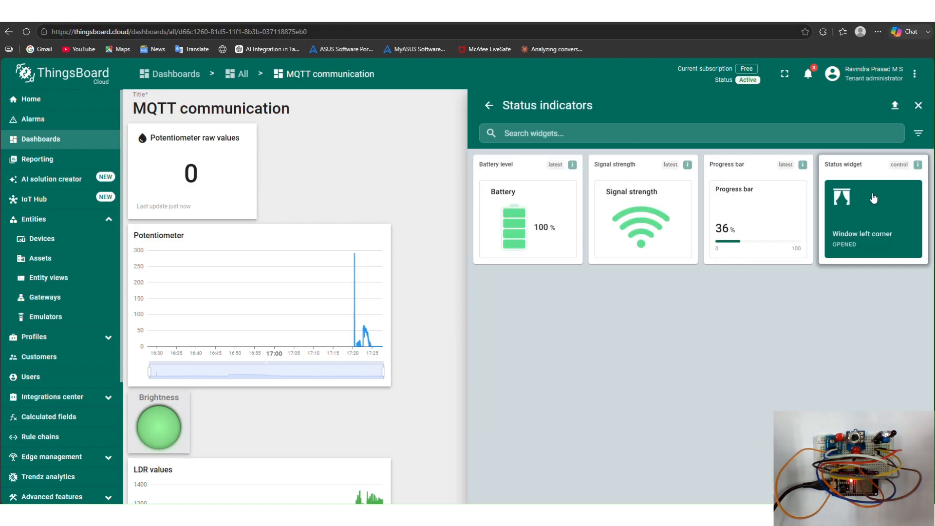
click(874, 198)
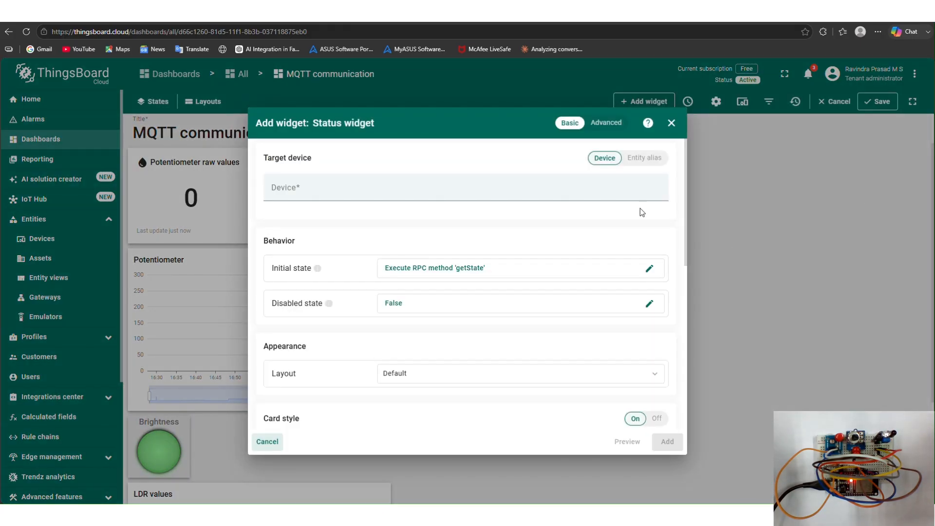
click(606, 123)
click(501, 219)
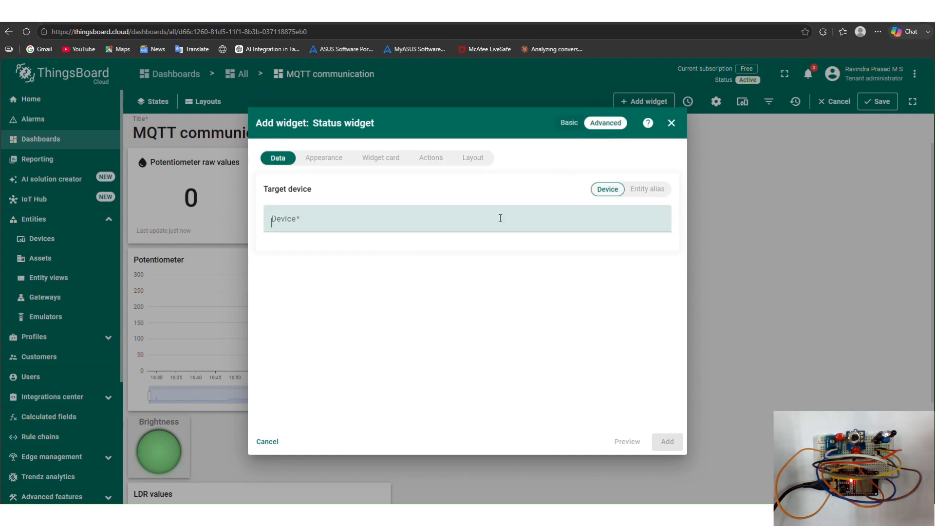
click(505, 253)
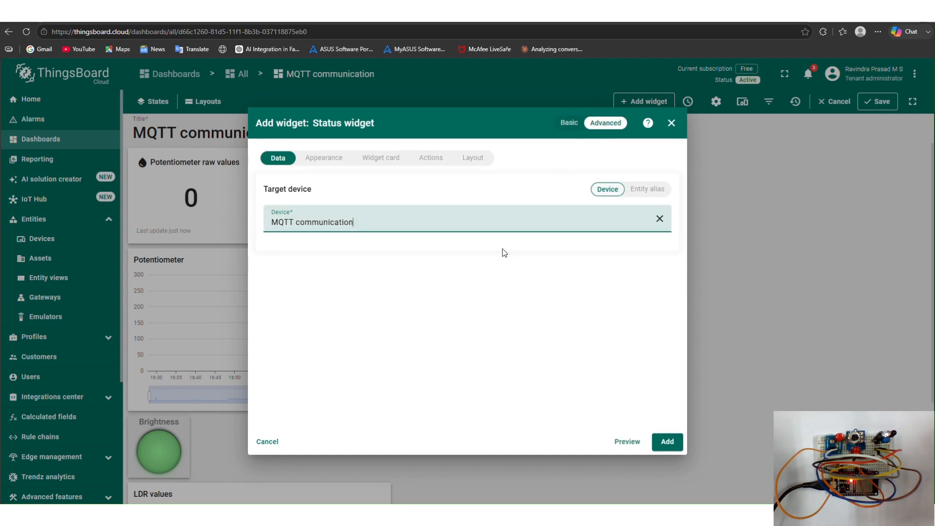
- Set the widget's initial state to use the IR time series, counting as on when the integer result is 0
click(336, 161)
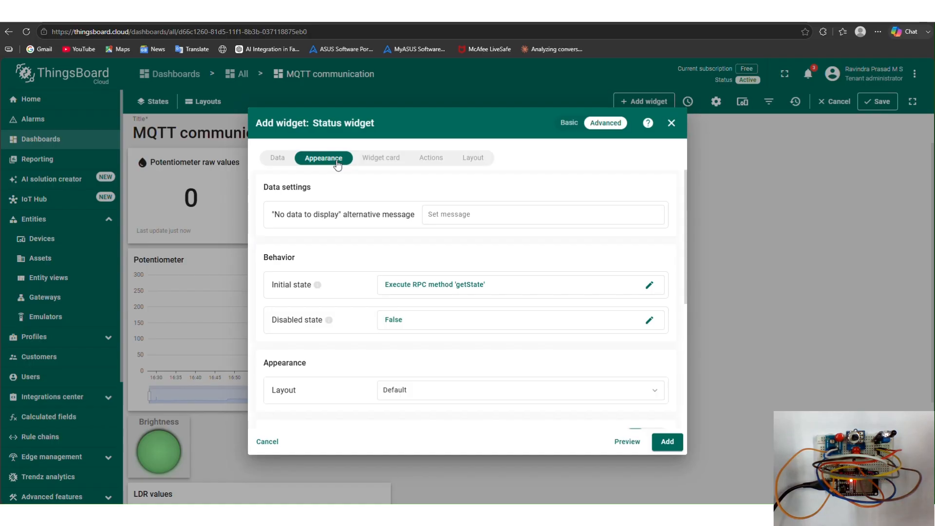
click(649, 286)
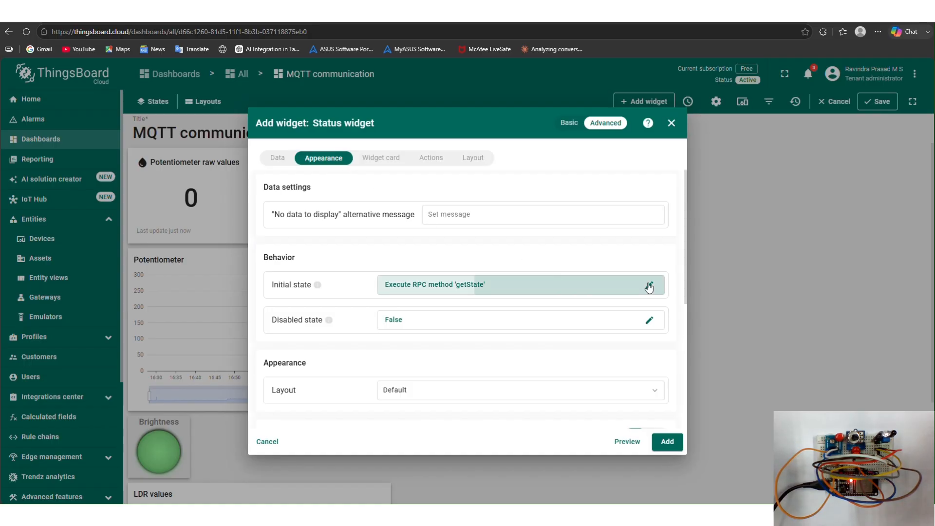
click(353, 204)
click(331, 300)
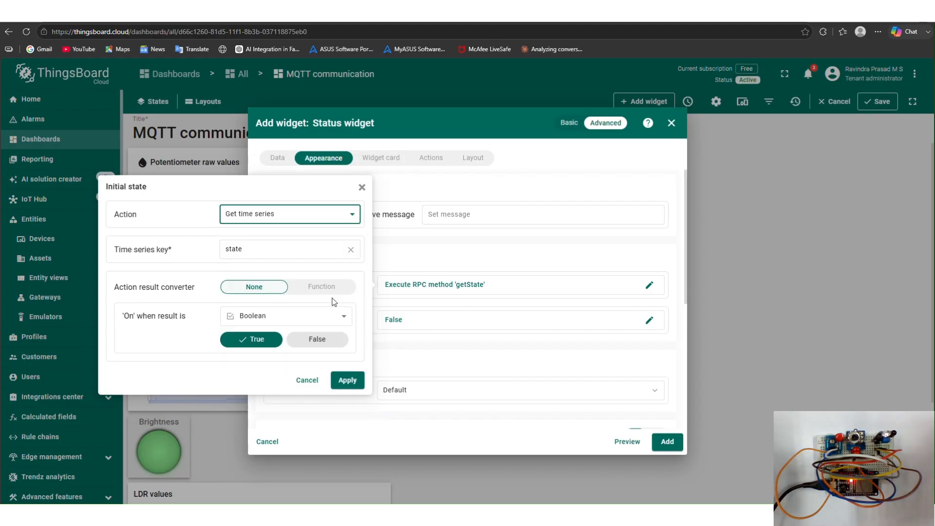
click(350, 249)
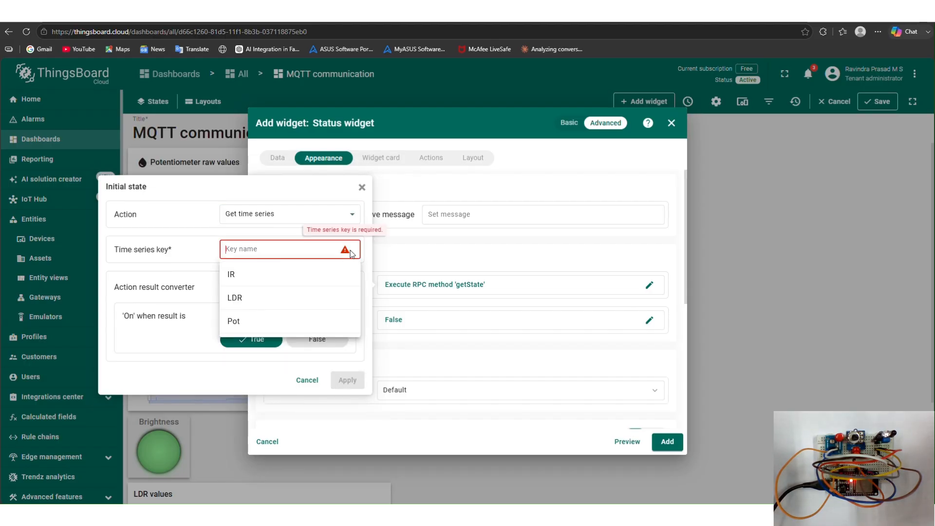
click(340, 273)
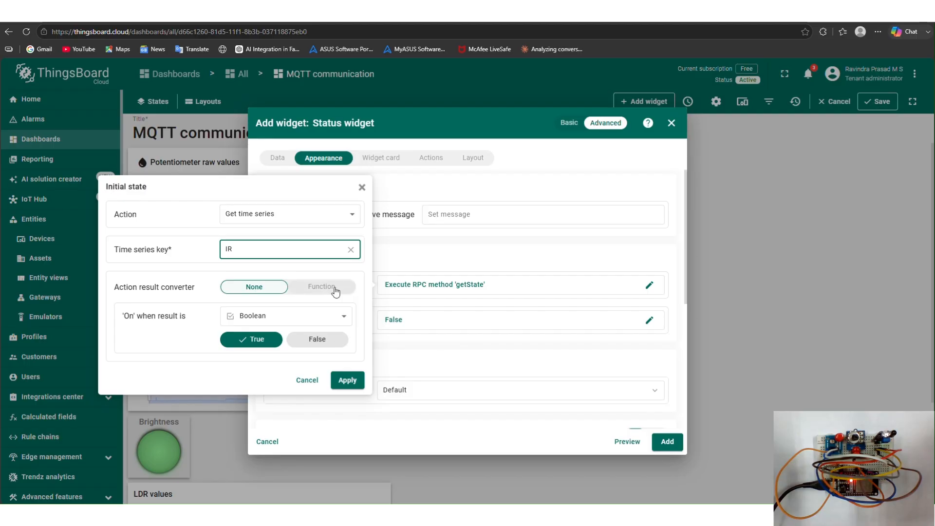
click(340, 318)
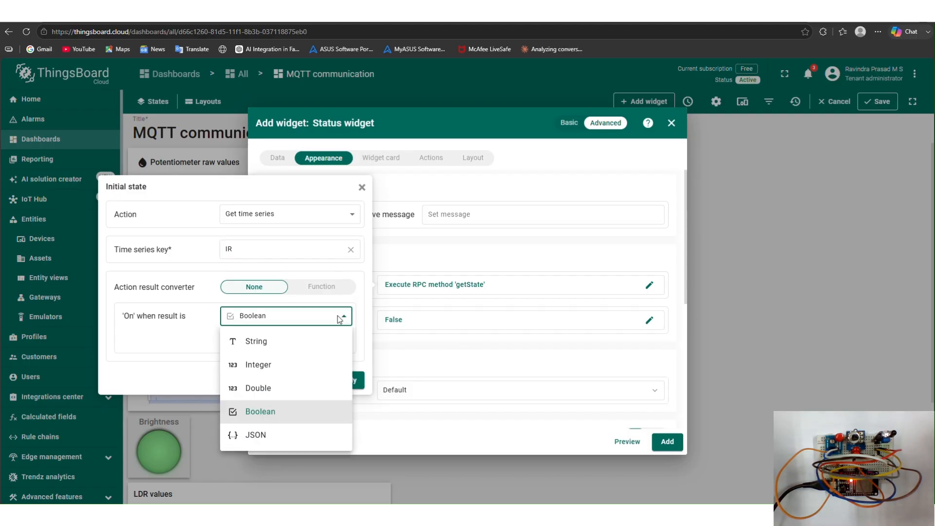
click(323, 365)
click(303, 340)
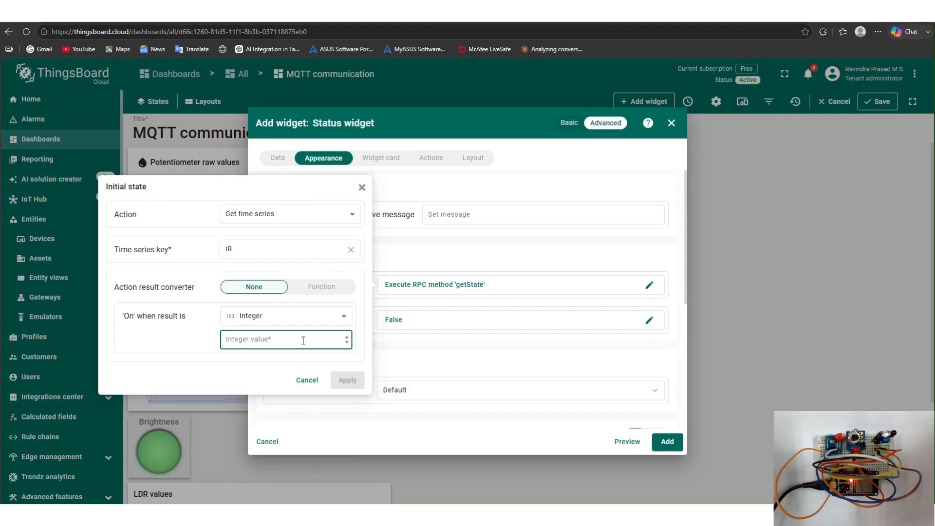
text(0)
click(348, 380)
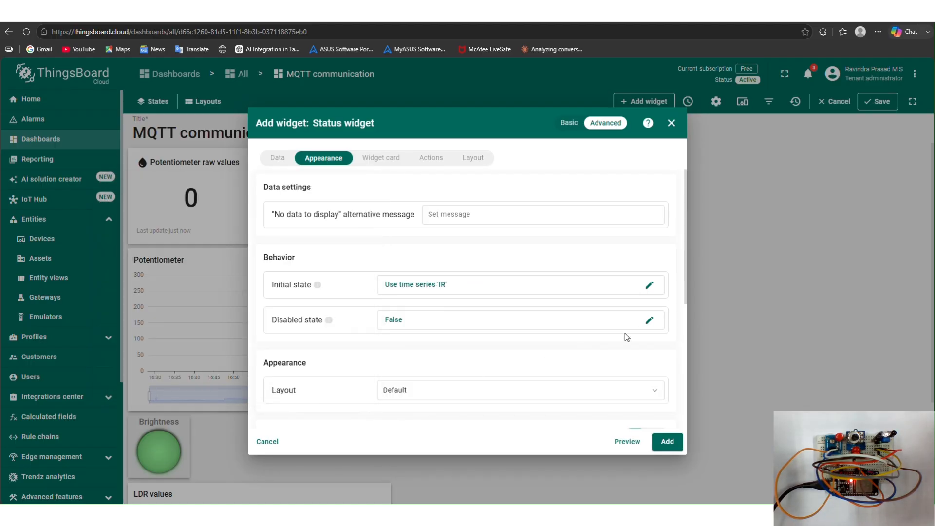
- Set the disabled state to use the IR time series, disabled when the integer result is 1
click(648, 323)
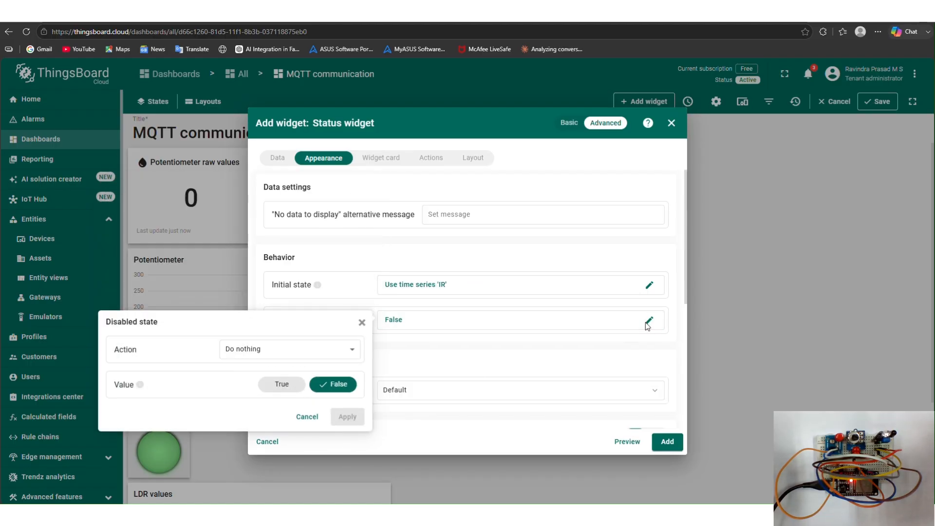
click(351, 349)
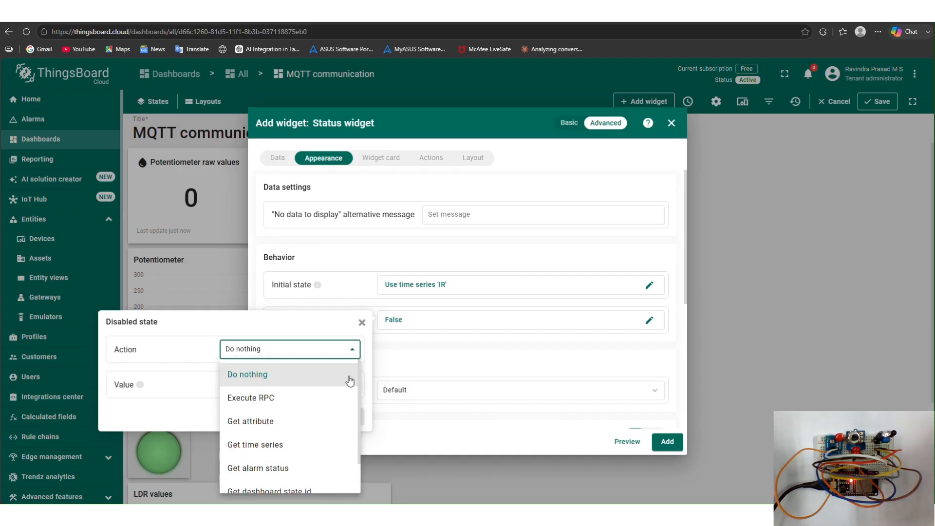
click(320, 444)
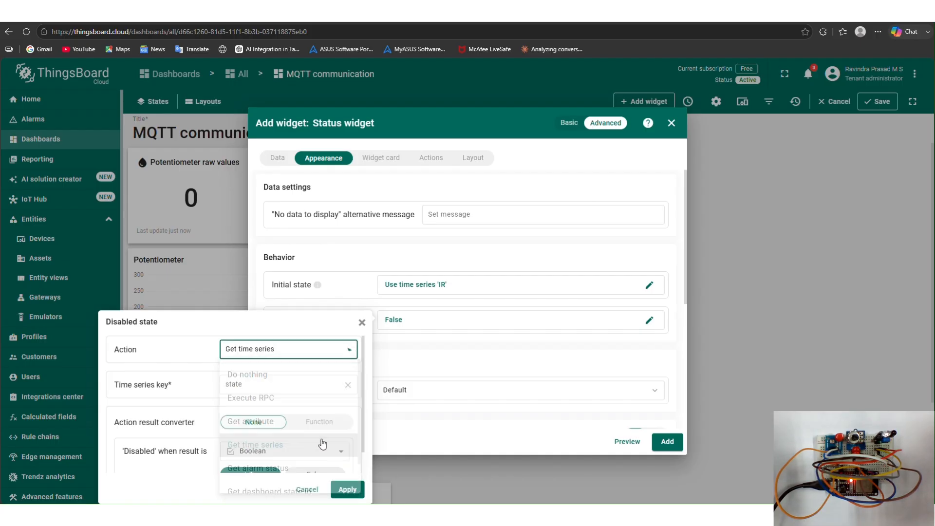
click(348, 385)
click(333, 412)
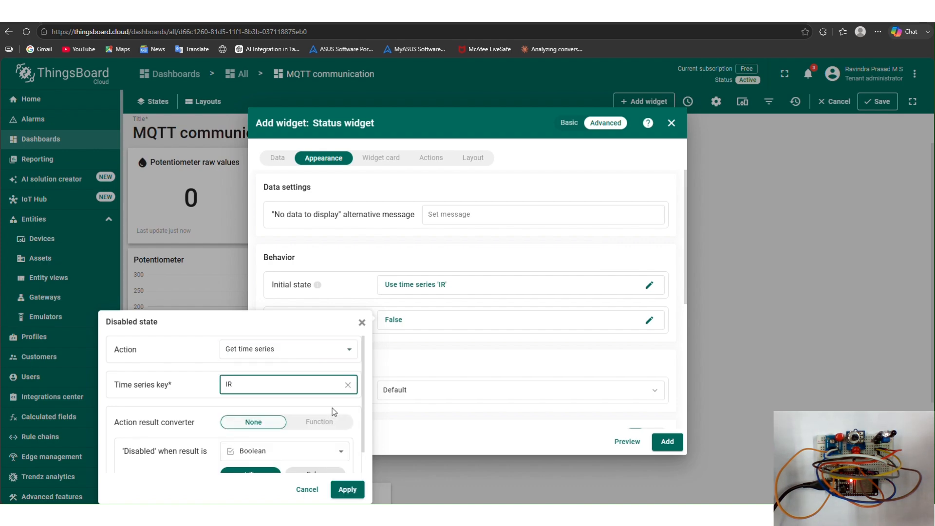
scroll(331, 412, down, 1)
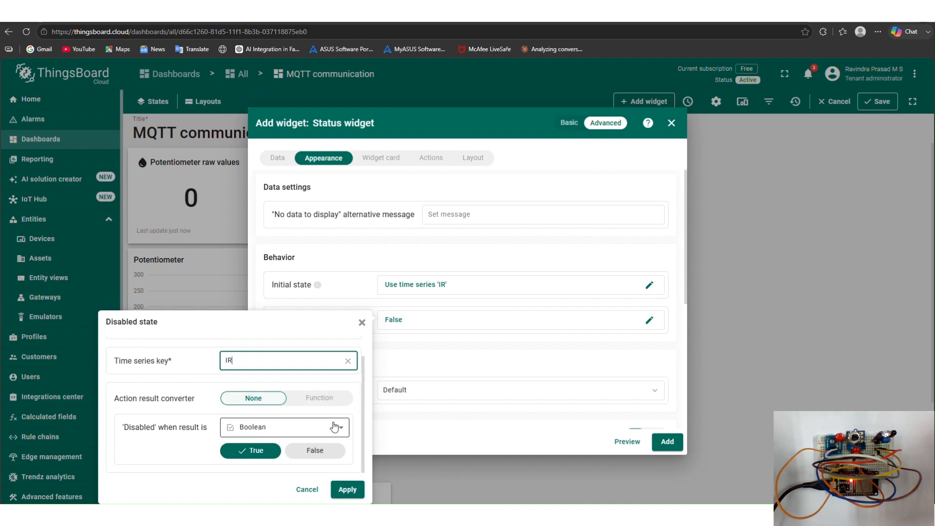
click(335, 429)
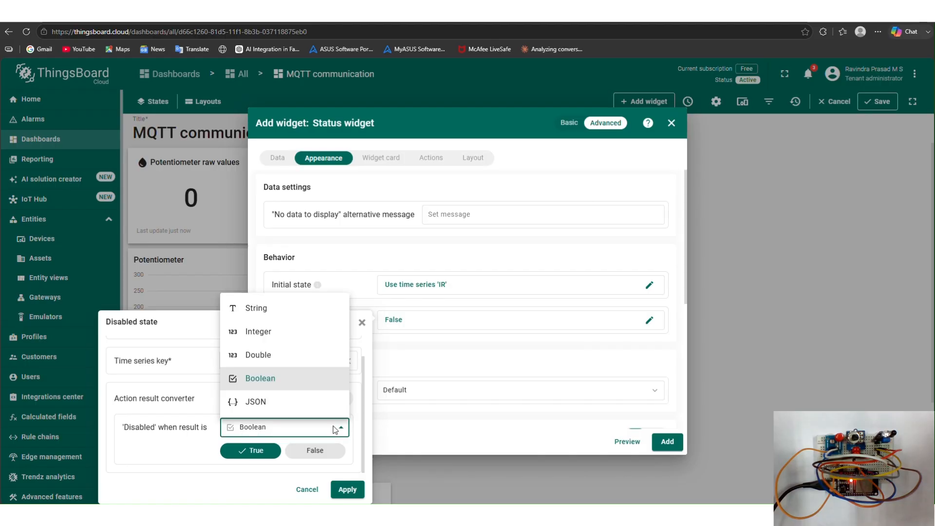
click(313, 332)
click(300, 449)
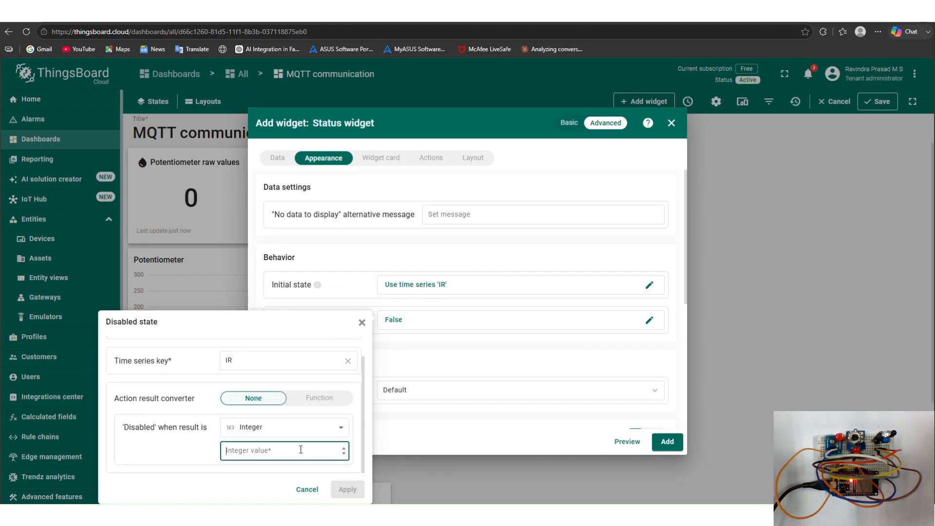
text(1)
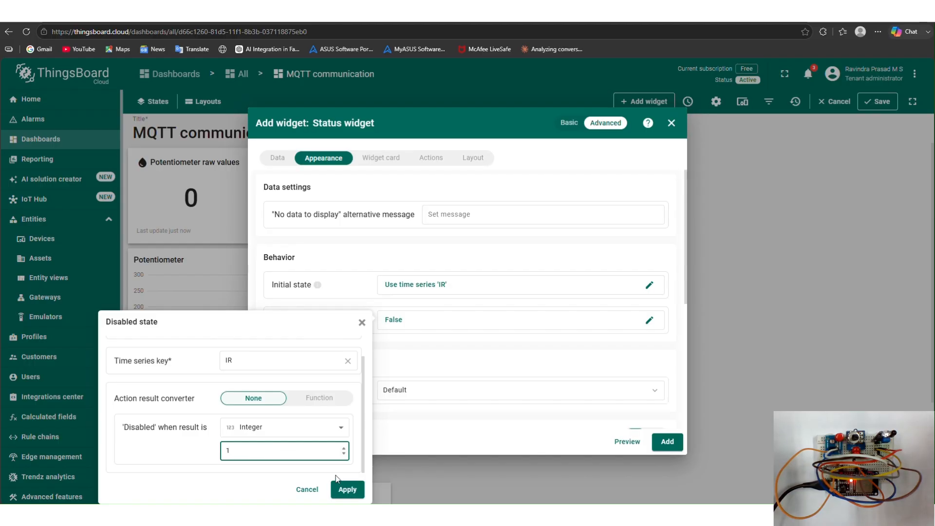
click(347, 488)
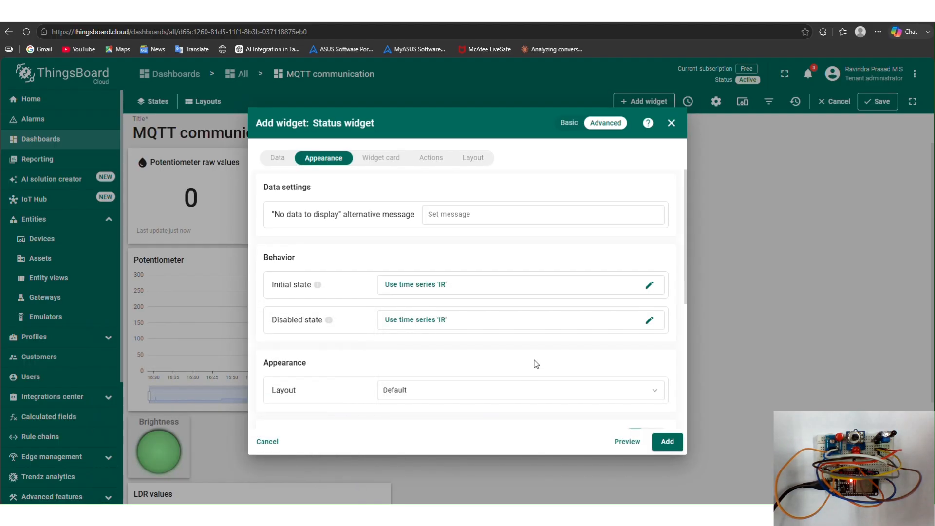
- Display the widget title as 'Object detection' and add the status widget to the dashboard
click(389, 162)
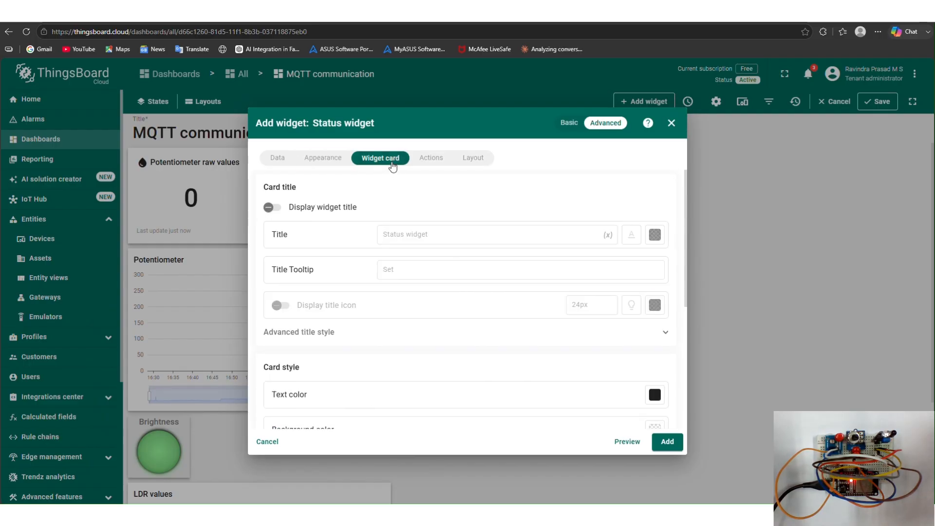
click(287, 212)
click(438, 237)
drag(439, 238, 382, 233)
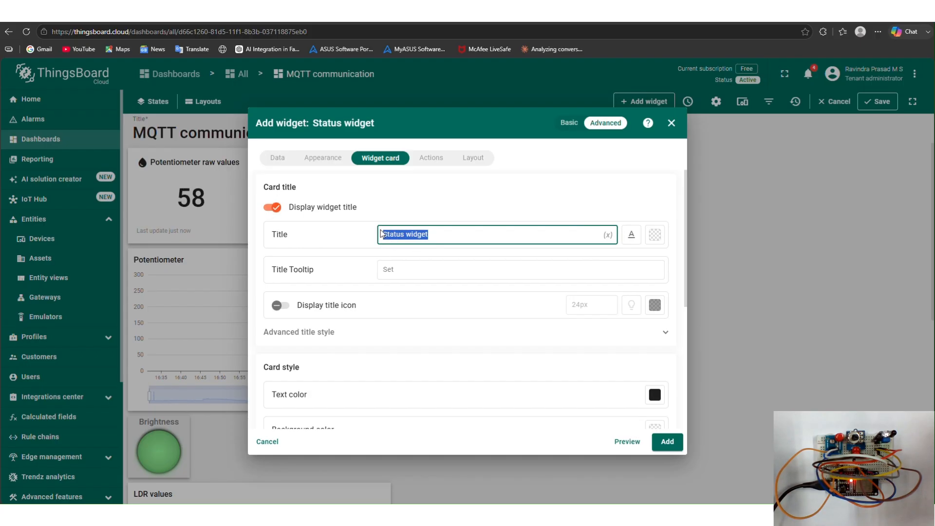
key(BackSpace)
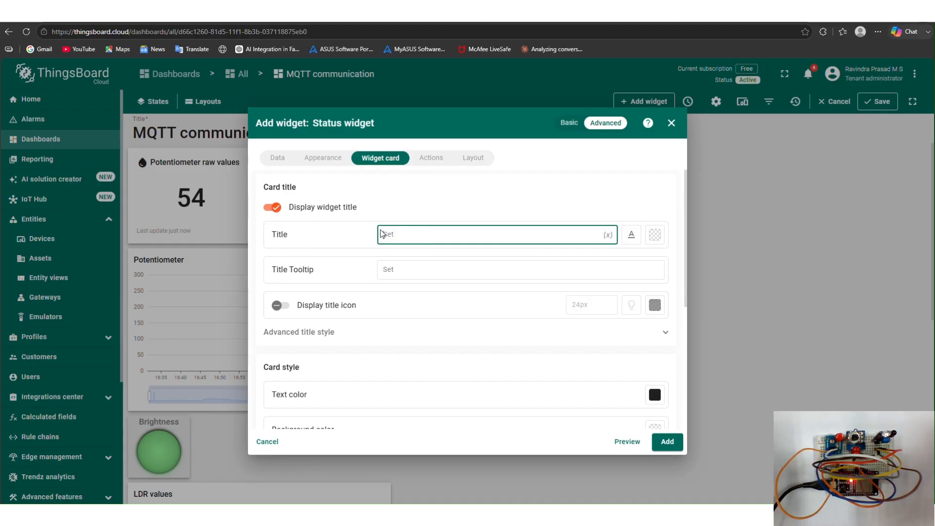
text(obj)
text(ect)
text( d)
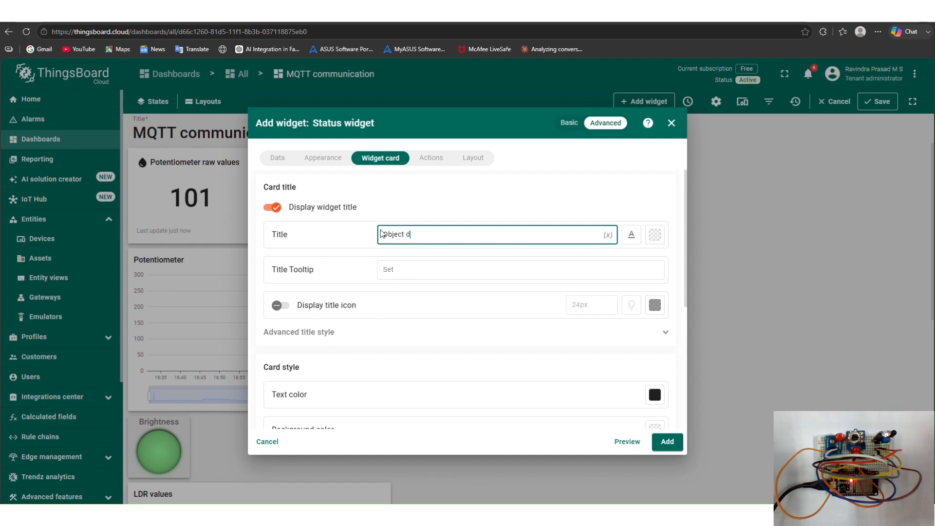
text(etection)
click(668, 441)
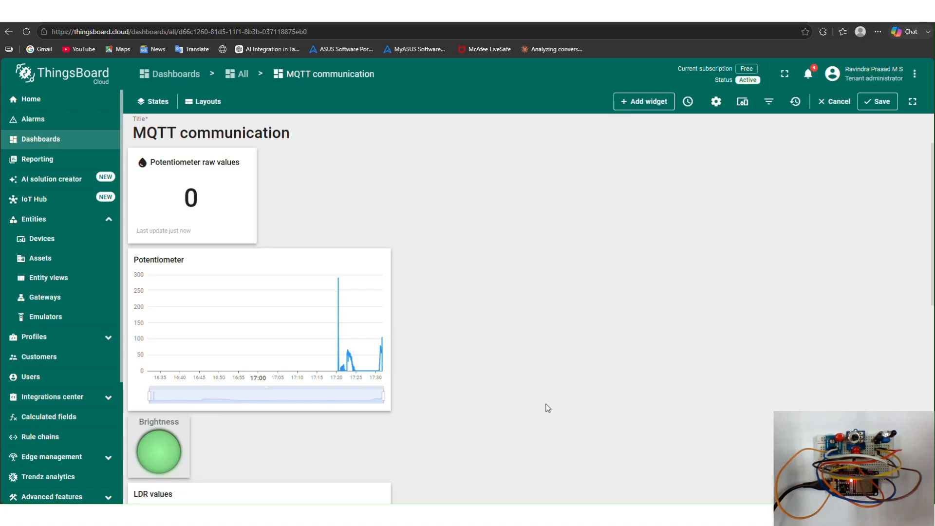
- Start adding a State chart widget with MQTT communication as its datasource device
click(644, 102)
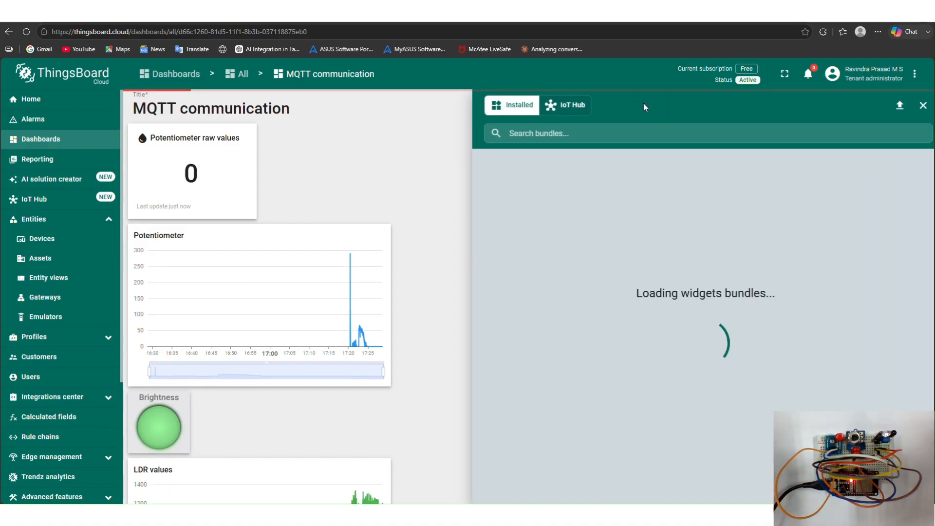
click(654, 205)
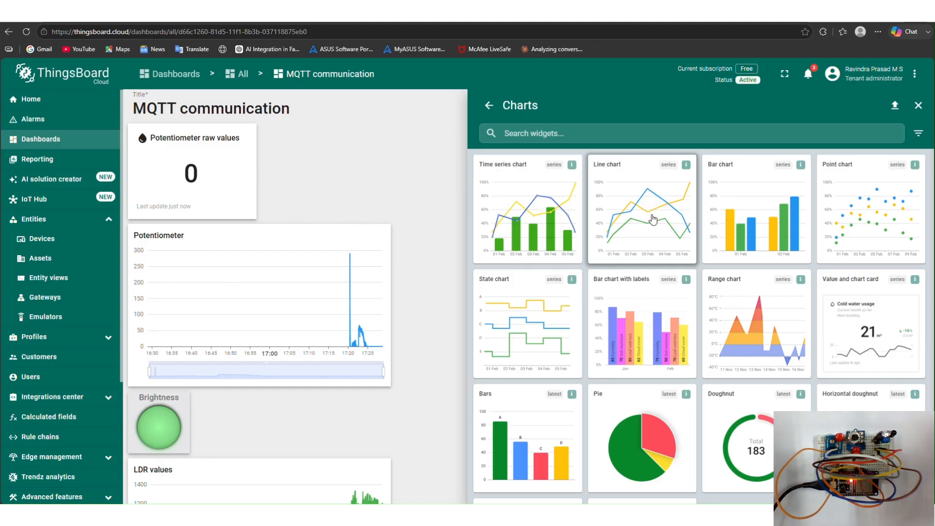
click(555, 328)
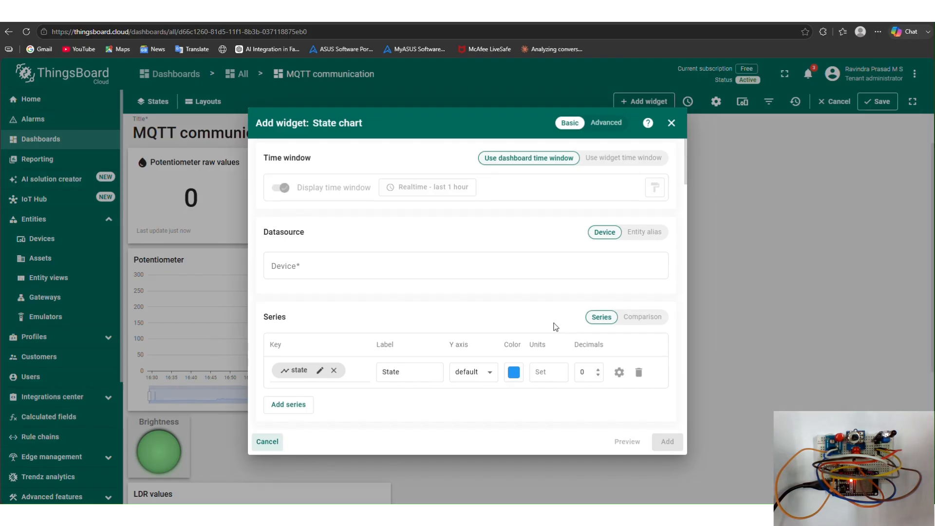
click(381, 261)
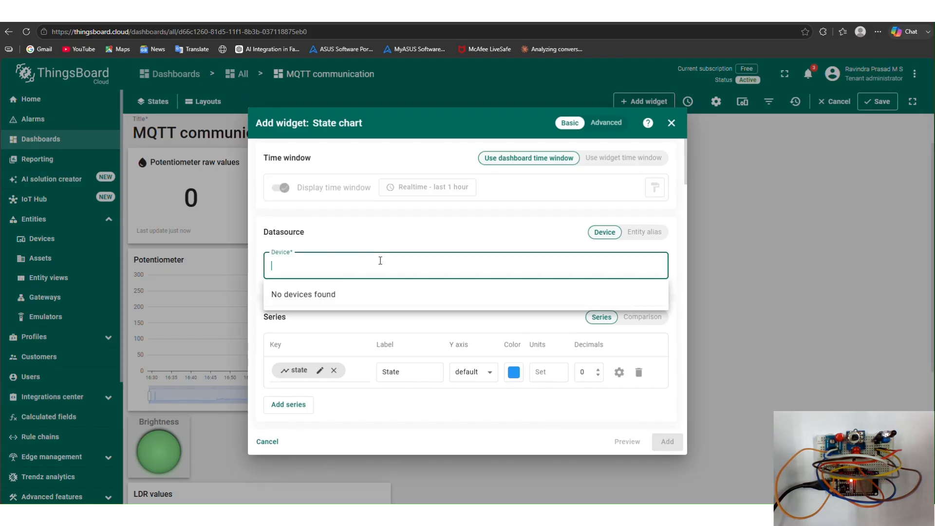
click(387, 295)
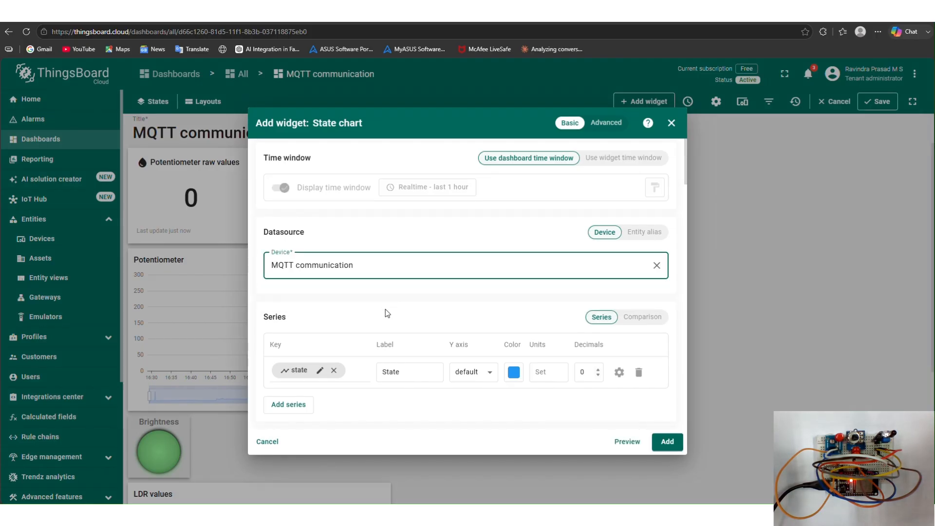
- Replace the chart's state series key with IR and edit the series label
click(342, 372)
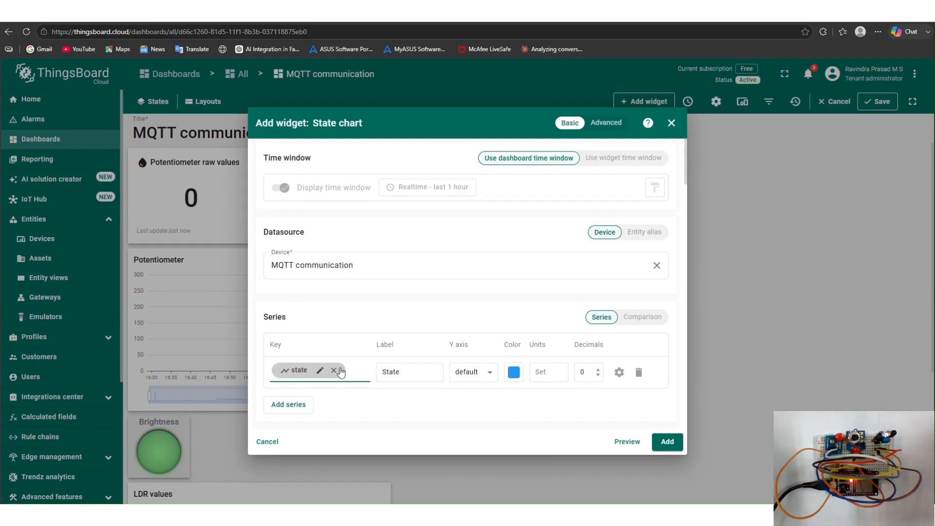
click(336, 371)
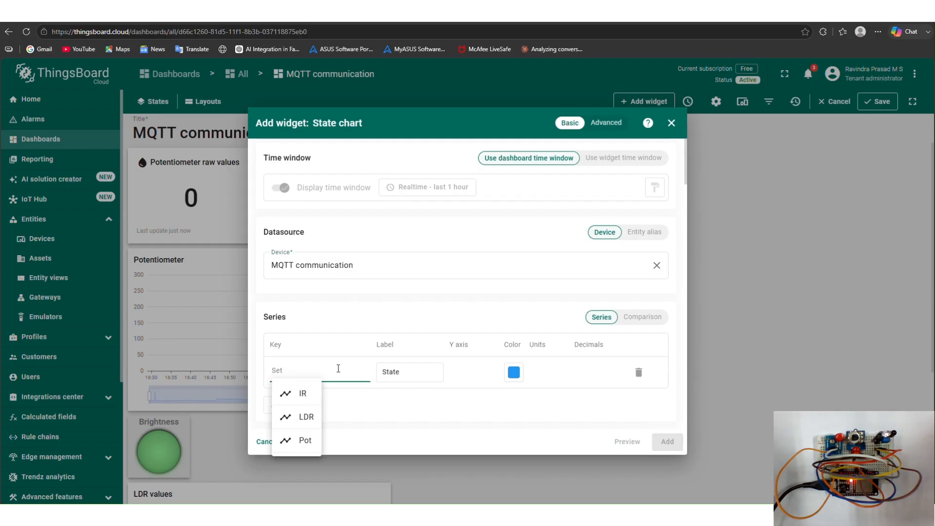
click(309, 393)
click(387, 380)
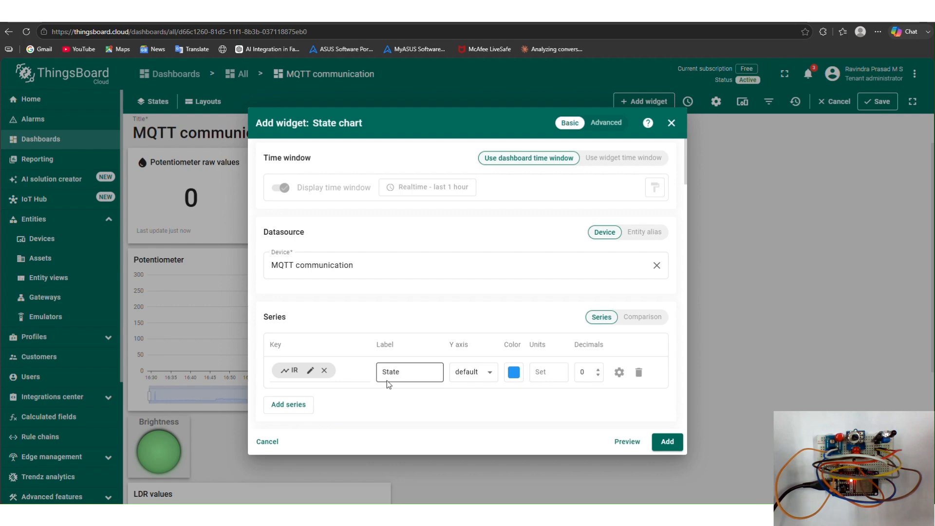
double_click(381, 375)
text(IR)
- Set the IR series colour to E91E63
click(514, 375)
click(468, 331)
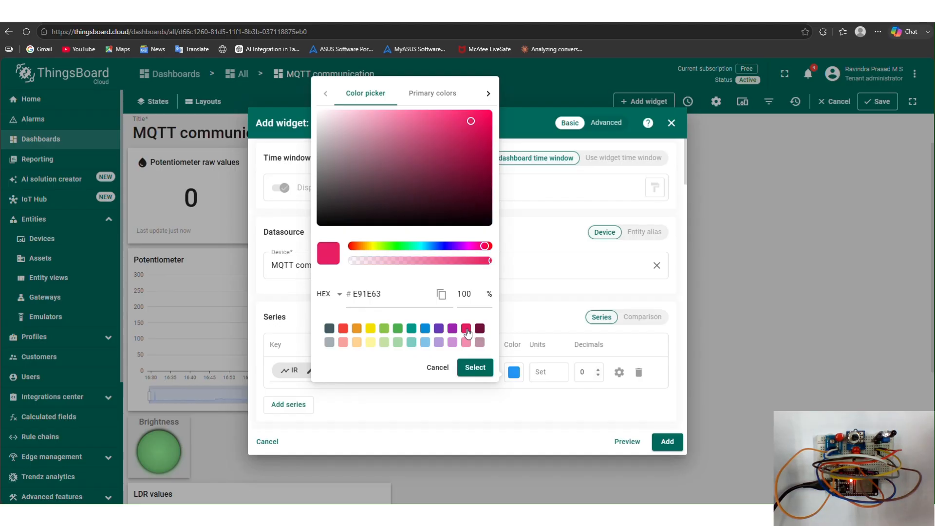
click(475, 369)
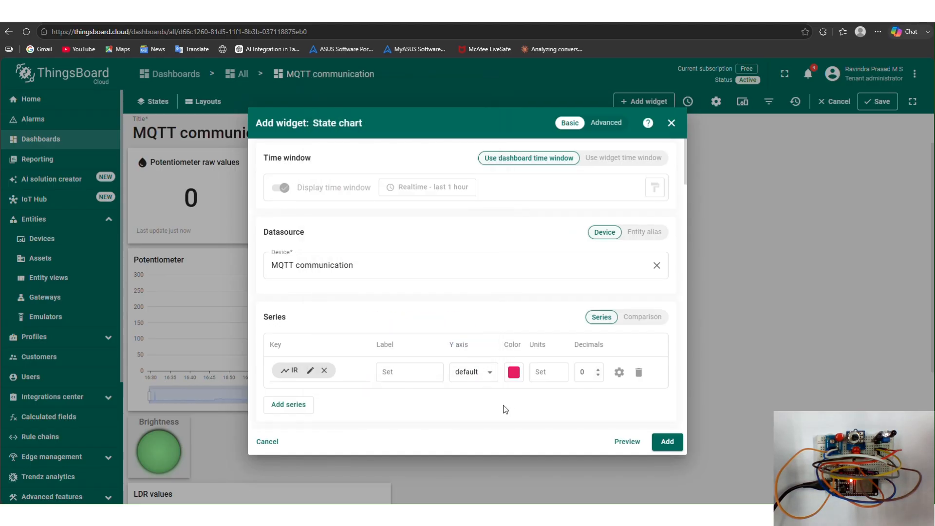
- Title the chart 'IR values' and add it to the dashboard
scroll(506, 409, down, 6)
drag(432, 217, 369, 219)
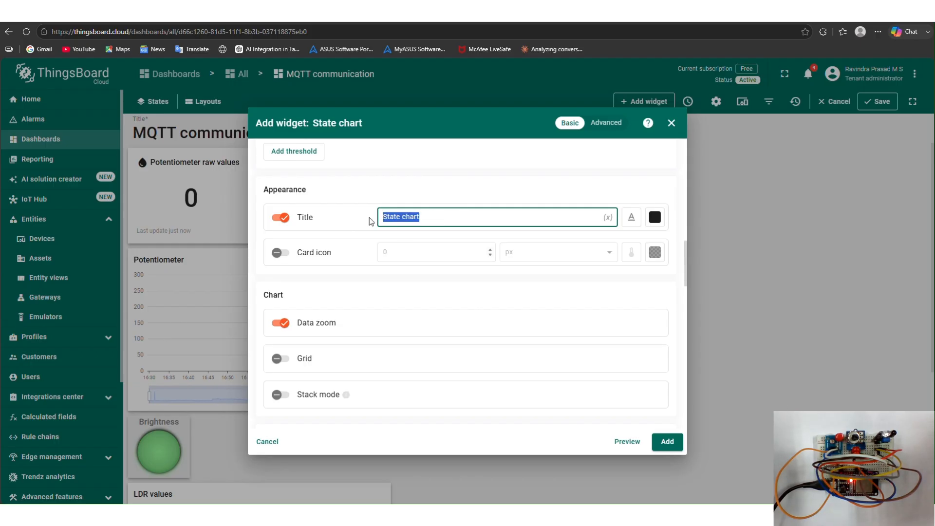
key(BackSpace)
text(IR values)
click(677, 444)
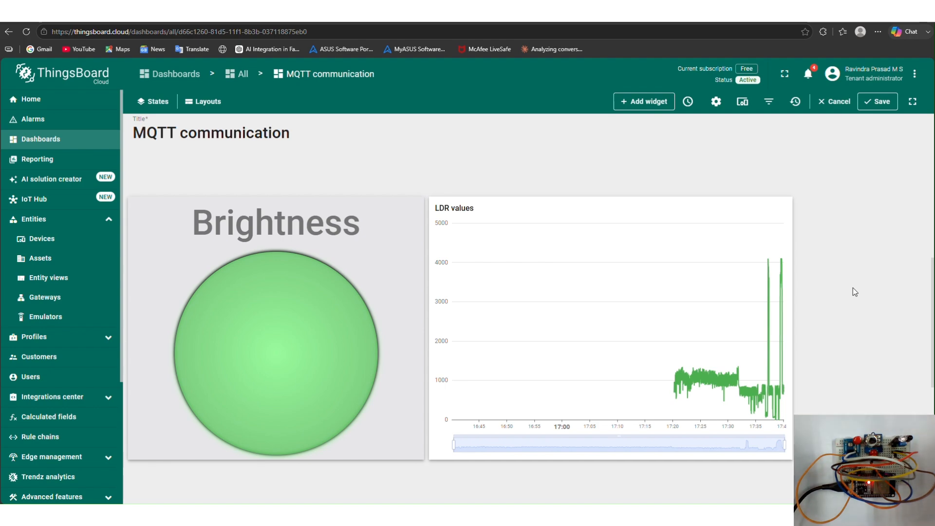
scroll(852, 288, down, 5)
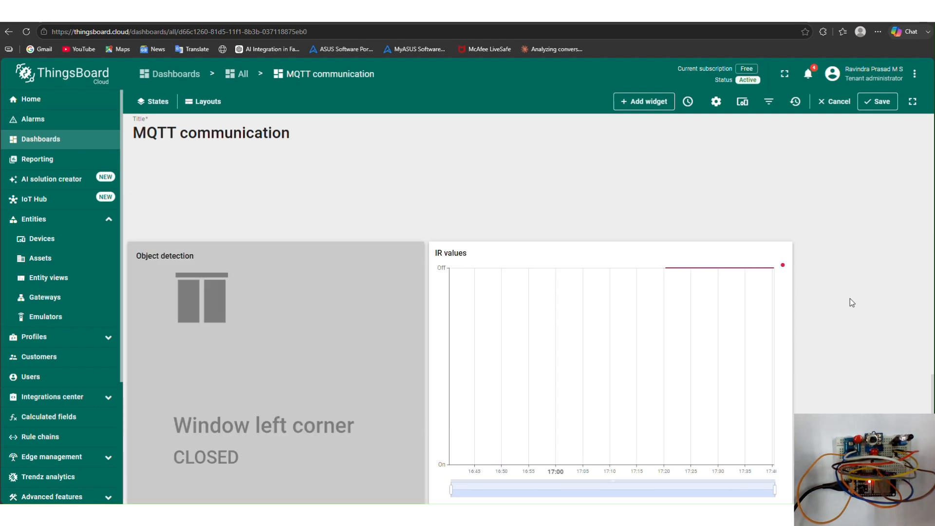